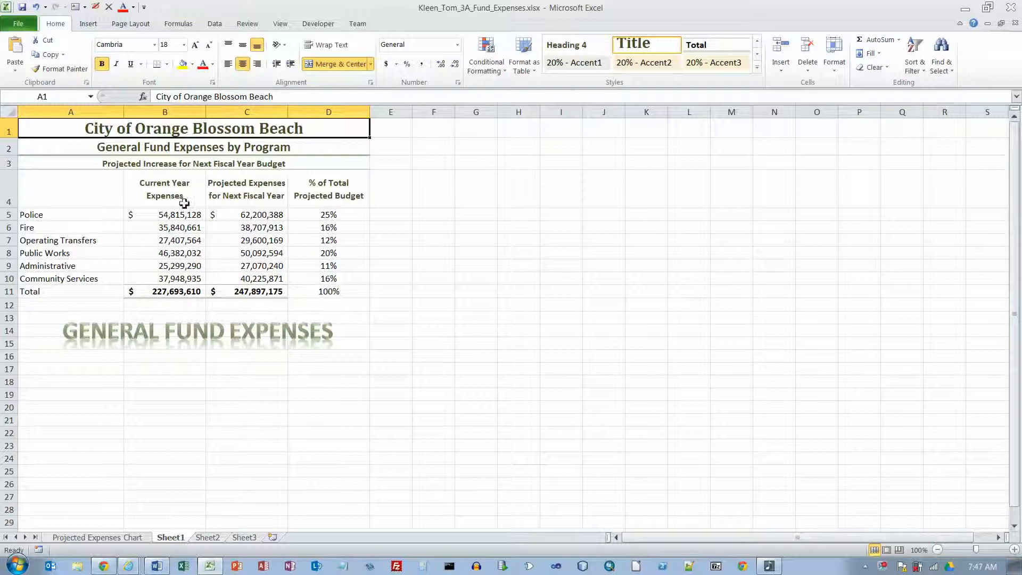
Step: Enter "Goal: To Reduce Administrative Expenses from 11% to 8% of Total Expenses" in cell A17
left_click(84, 369)
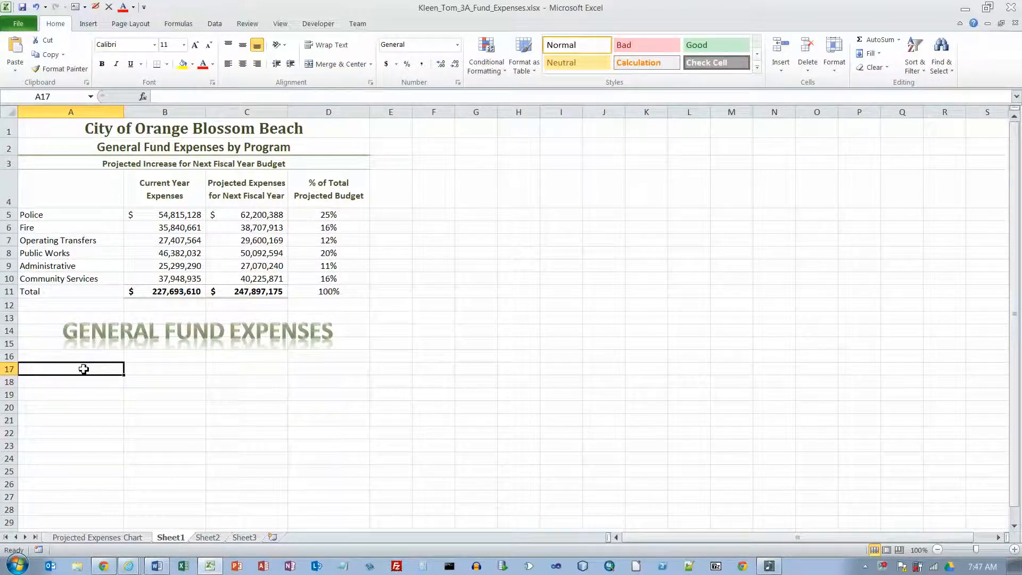
type("Goal")
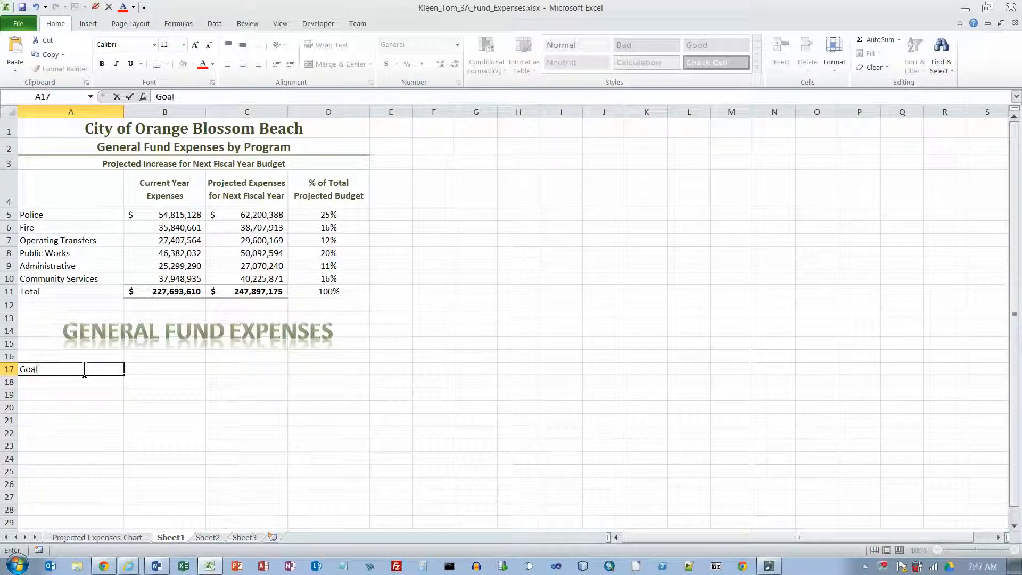
type(": To Reduce Administrative ")
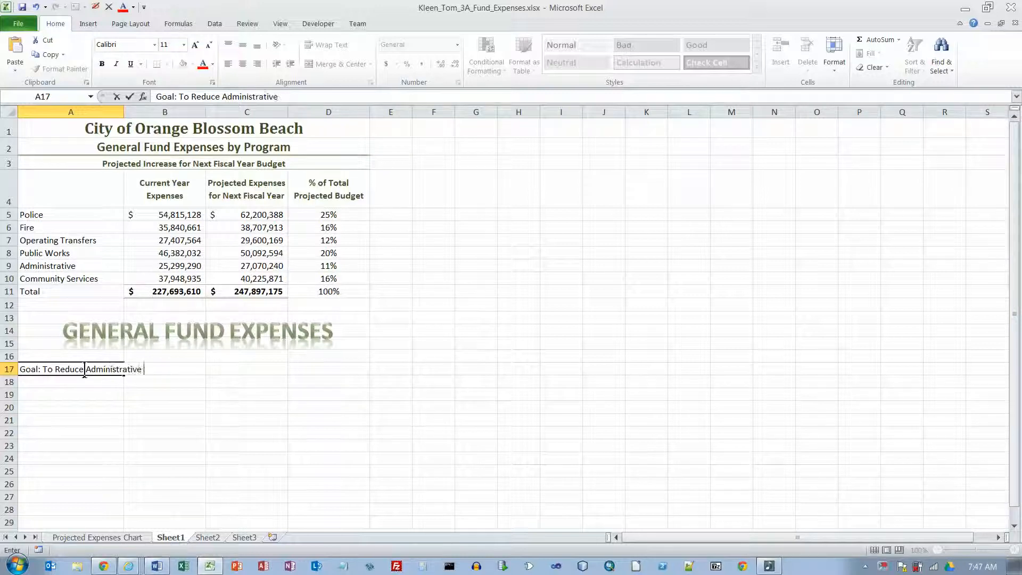
type("Expenses fr")
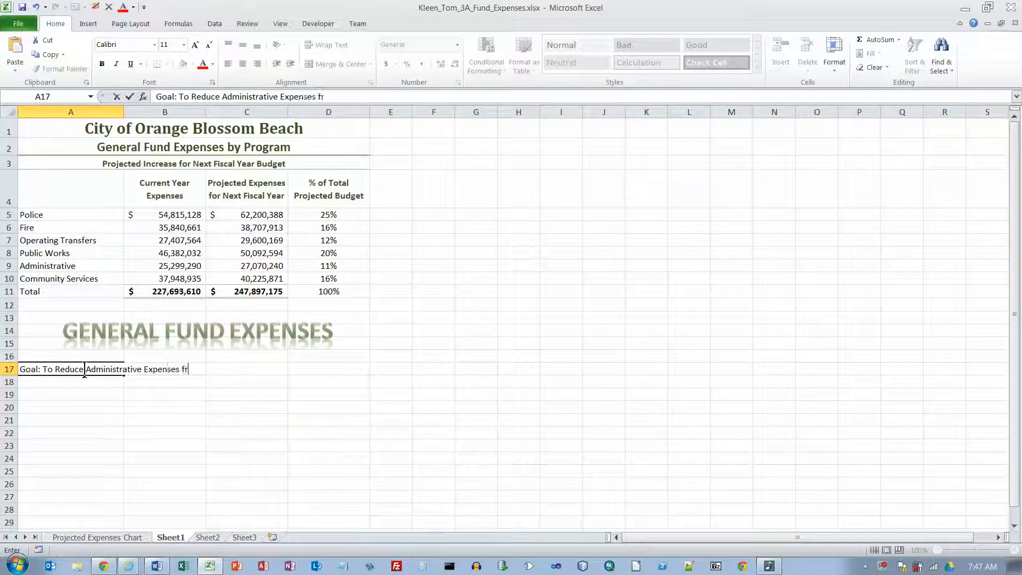
type("om 11% to 8%")
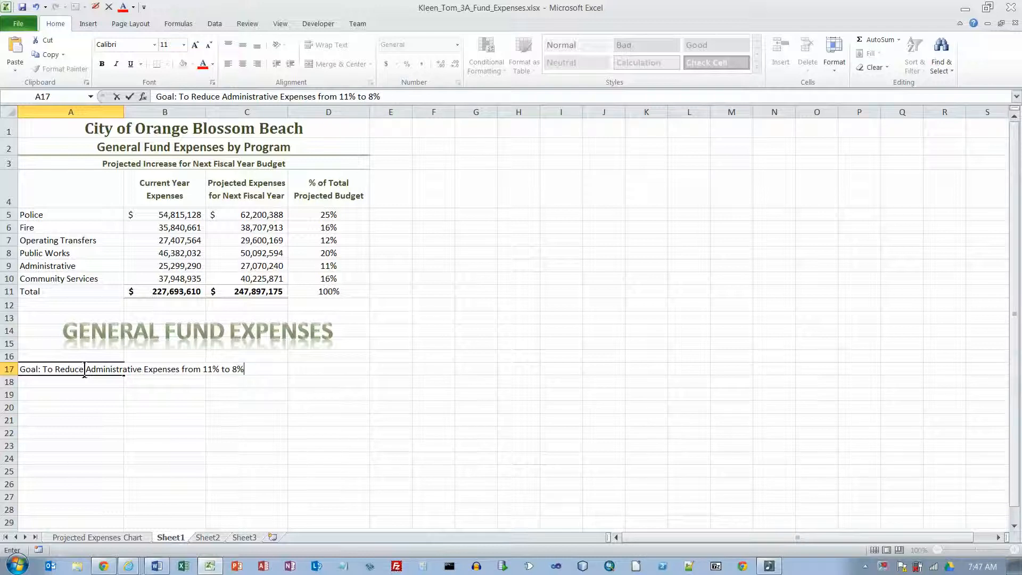
type(" of Total Expenses")
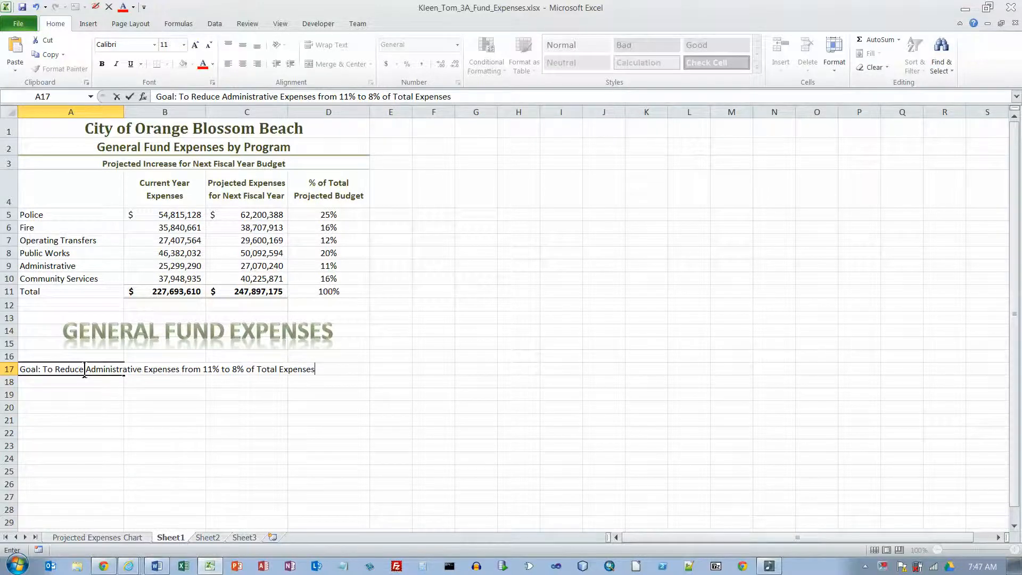
key("Return")
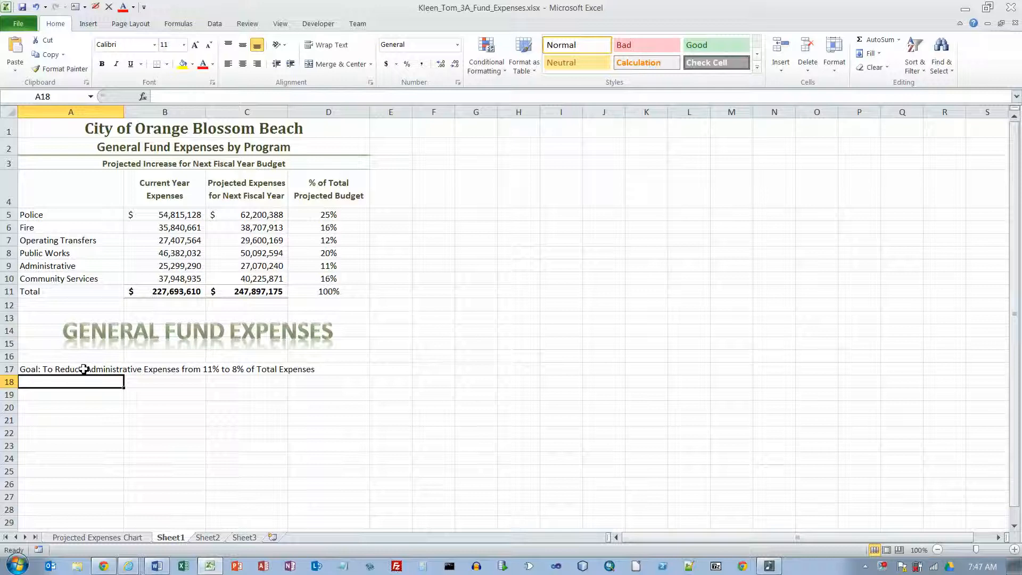
Step: Merge and center the goal title across A17:D17 and apply the Heading 3 cell style
left_click(84, 369)
left_click_drag(84, 368, 334, 369)
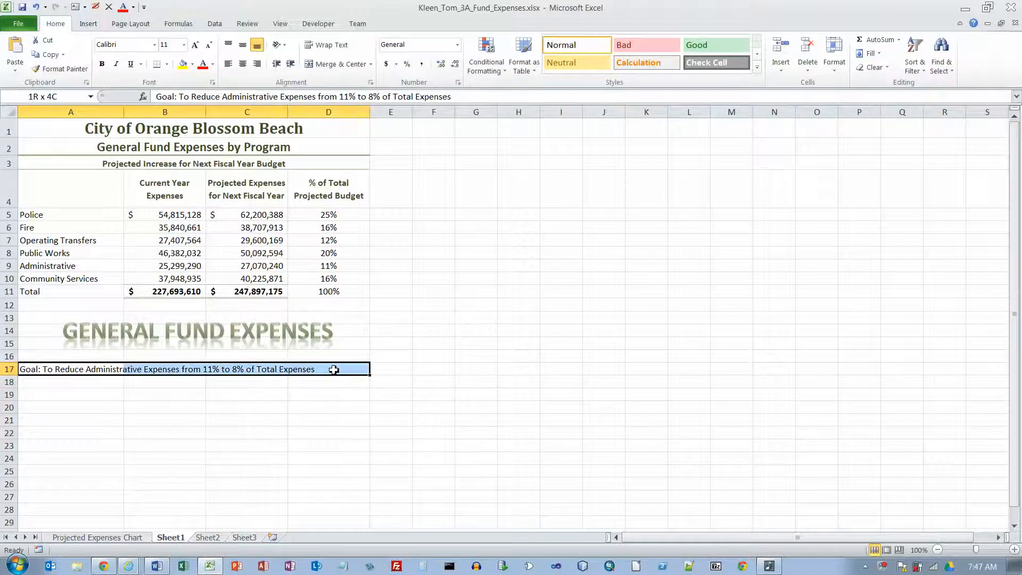
left_click_drag(334, 369, 334, 370)
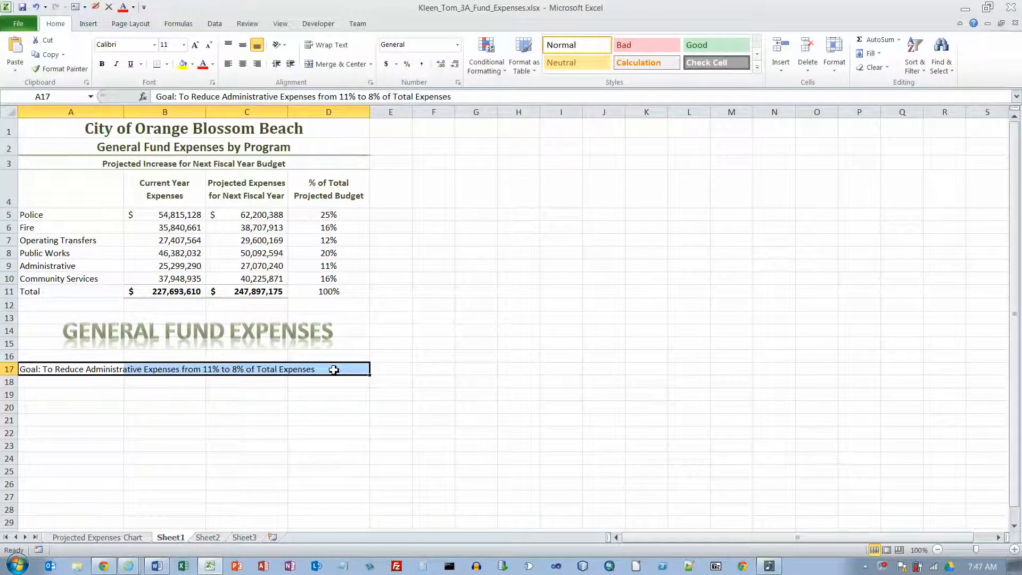
left_click(341, 63)
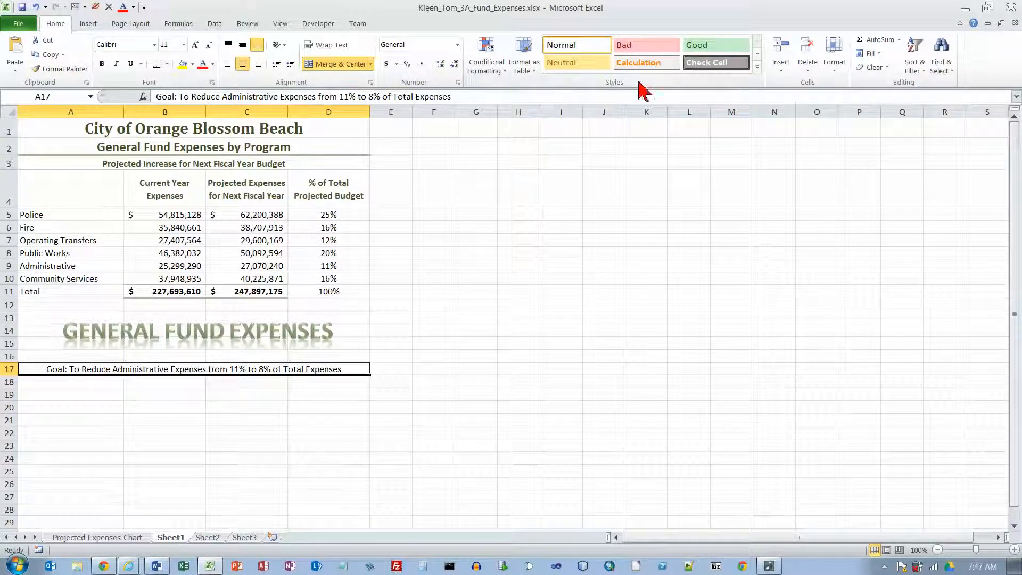
left_click(757, 67)
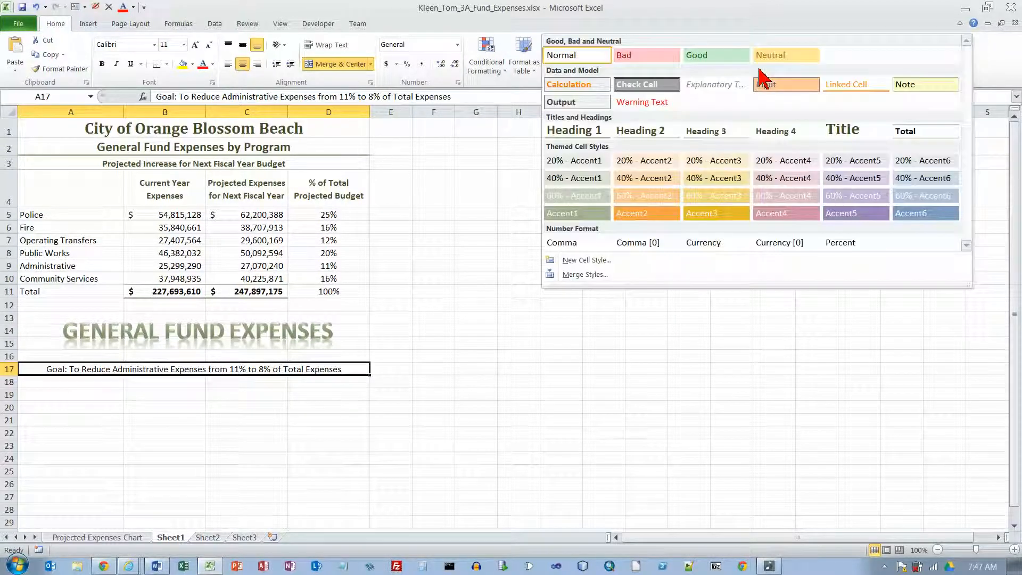
left_click(722, 137)
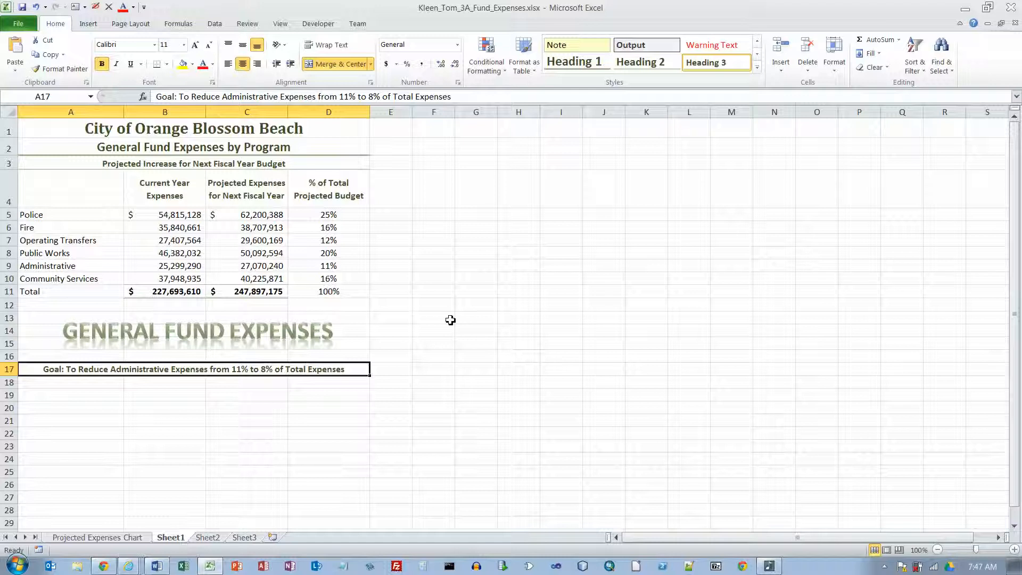
Step: Enter the label "Goal Amoun:" in cell A18 and make B18 the active cell
left_click(66, 385)
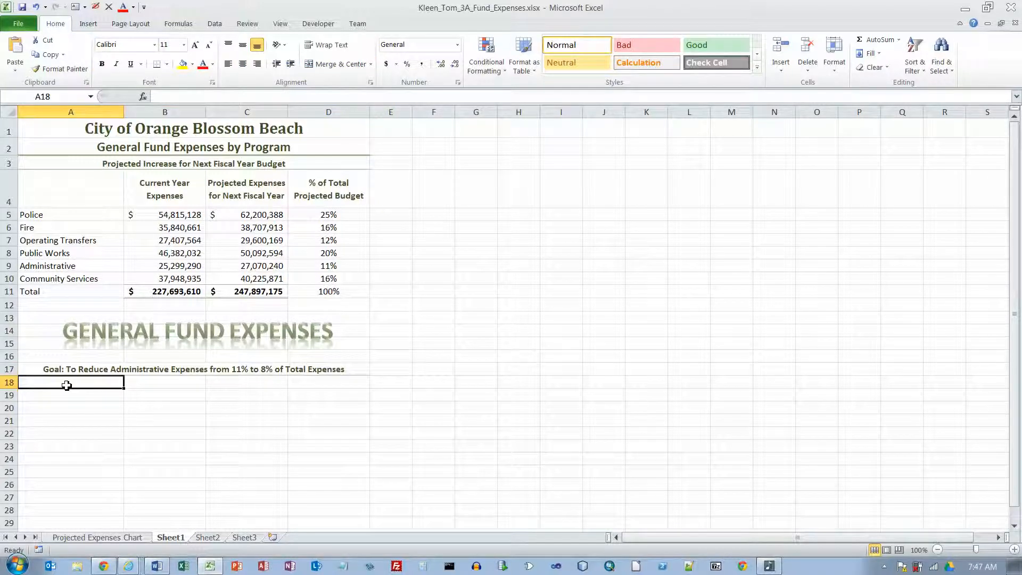
type("Goal A")
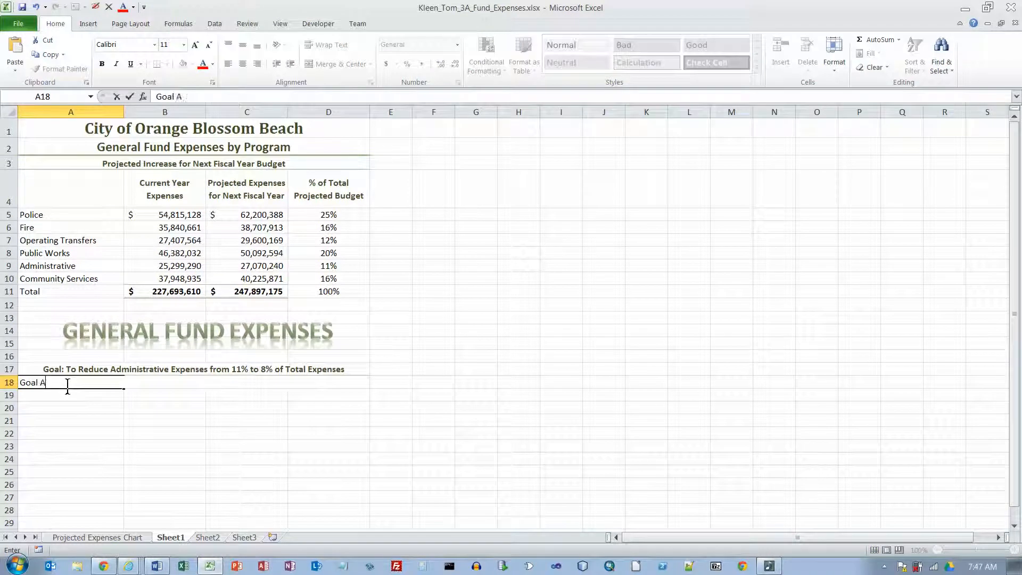
type("moun:")
key("Return")
key("Up")
key("Right")
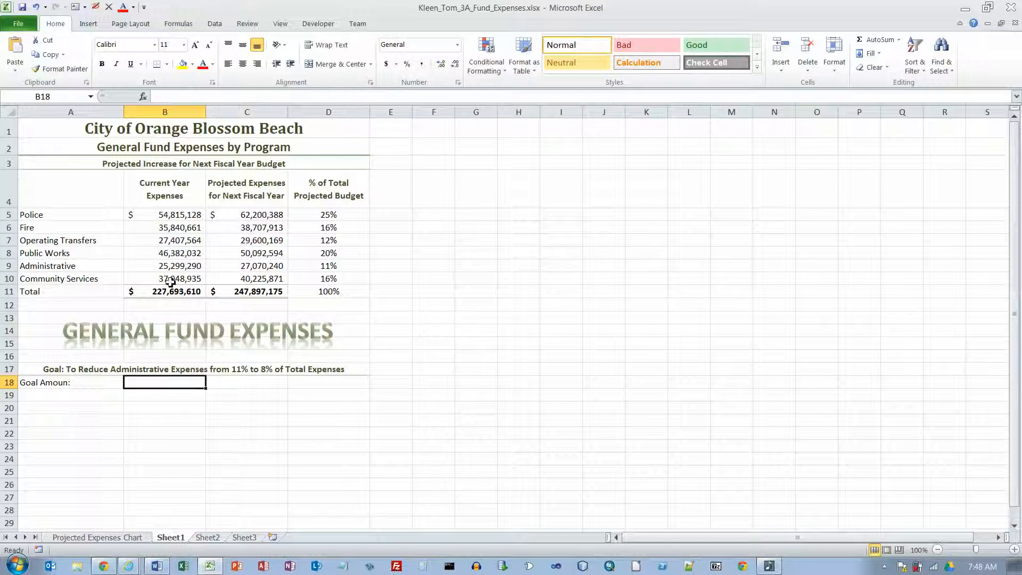
Step: Copy the Administrative projected expense and percentage from C9:D9 into B18:C18, keeping the formula and formatting
left_click_drag(249, 267, 327, 268)
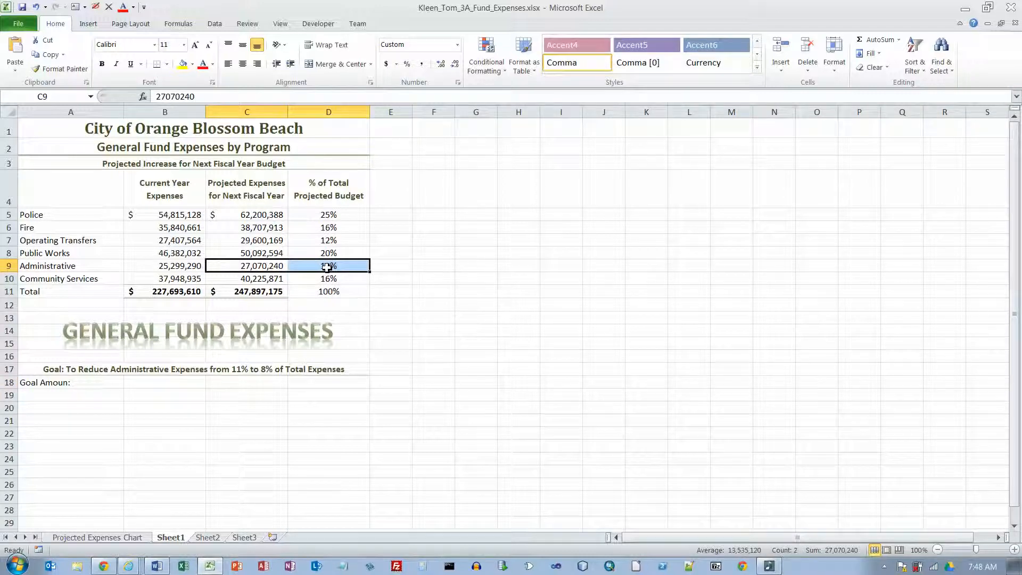
right_click(327, 268)
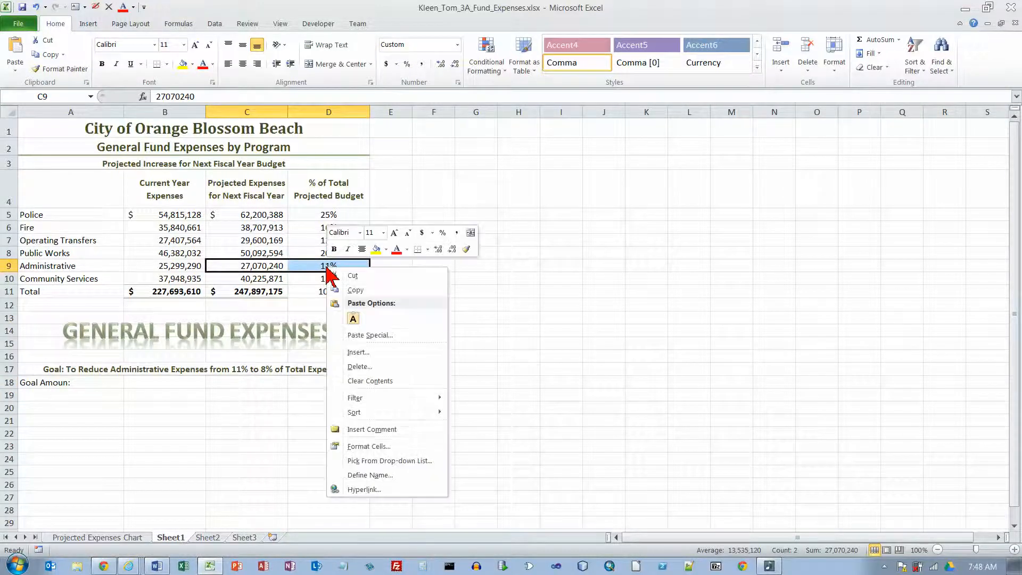
left_click(346, 286)
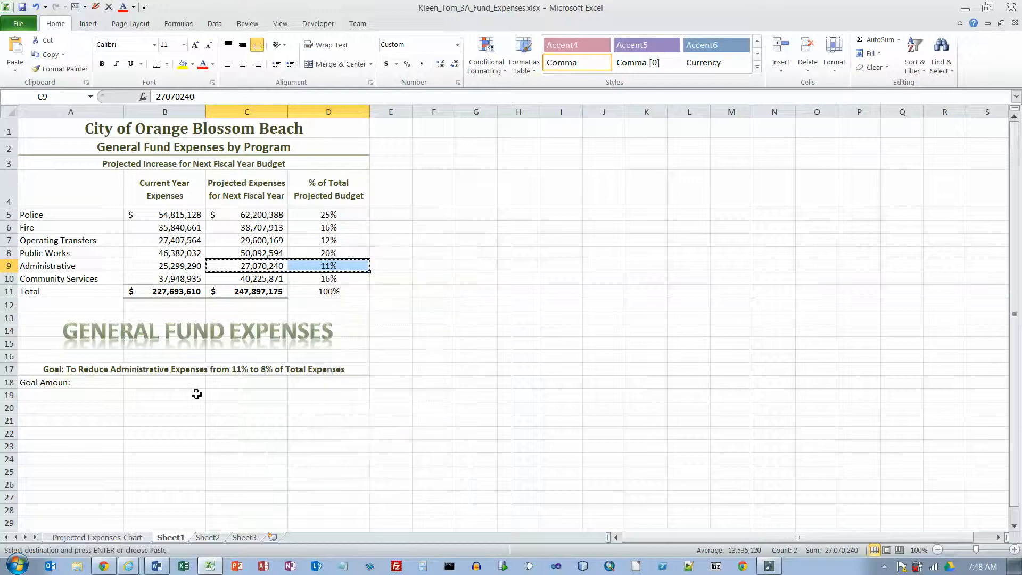
left_click(161, 384)
right_click(160, 386)
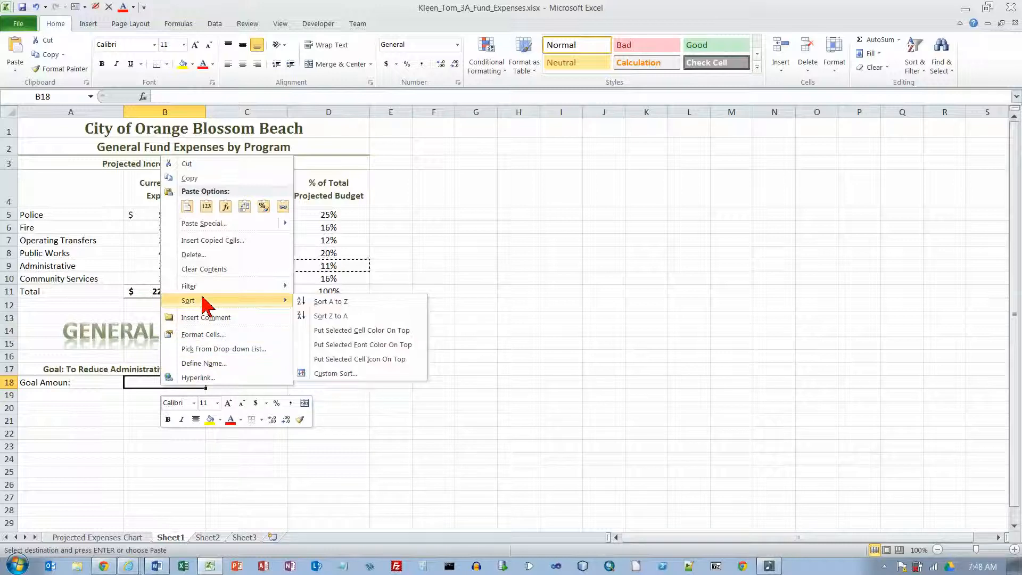
left_click(187, 208)
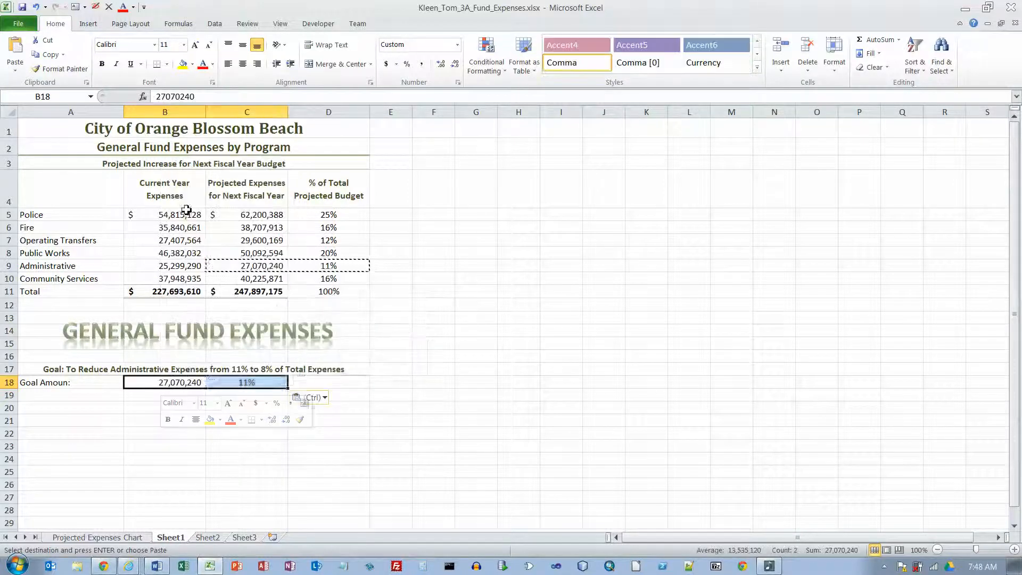
left_click(244, 431)
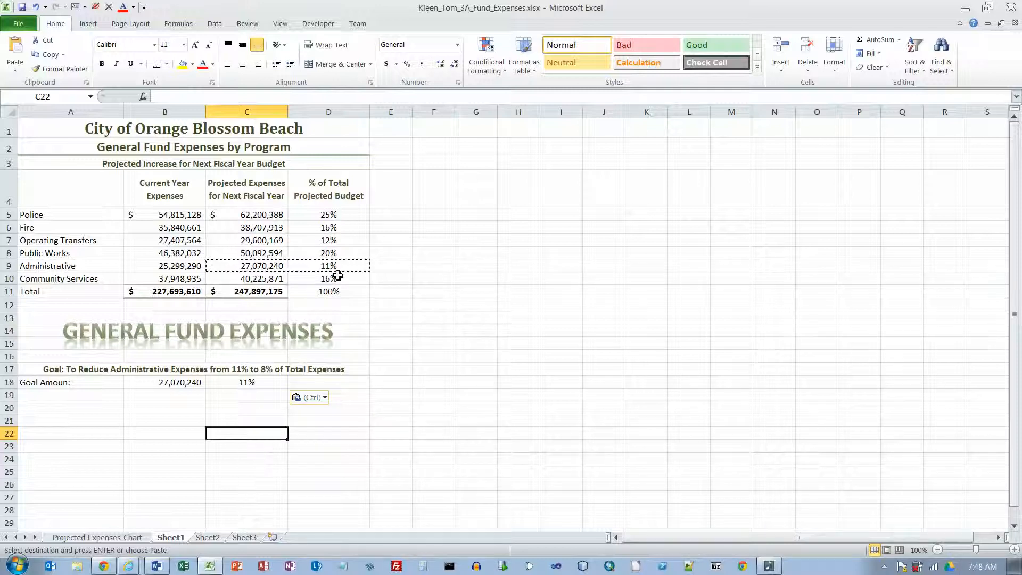
key("Escape")
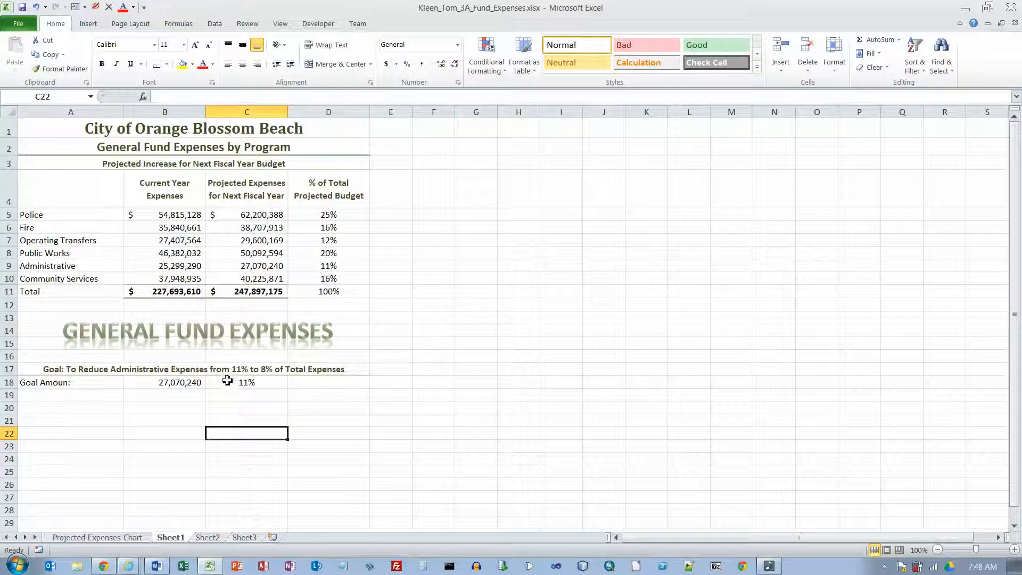
Step: Check the formula in C18, then run Goal Seek to set C18 to 8% by changing cell B18 and accept the solution
left_click(226, 383)
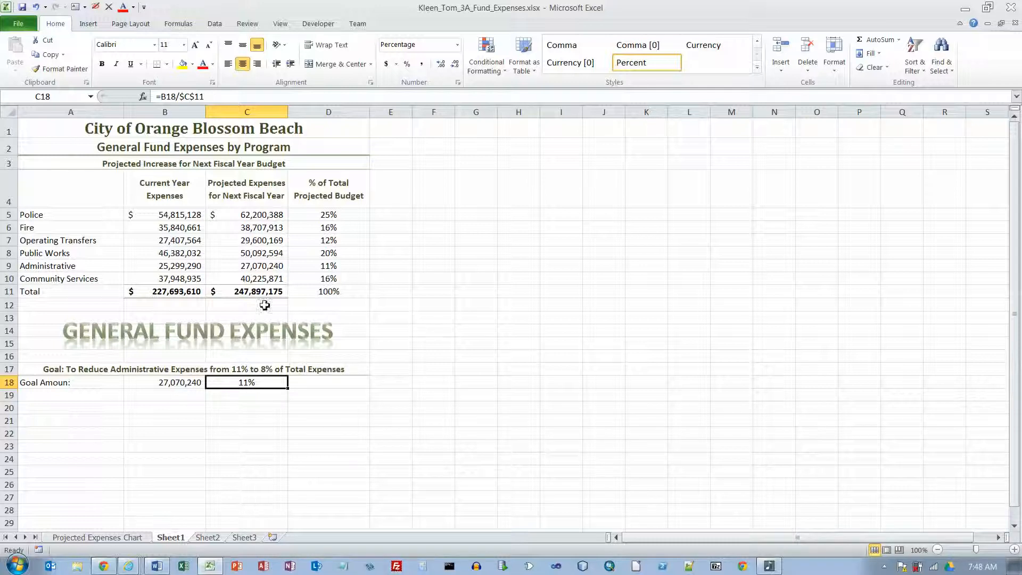
double_click(251, 380)
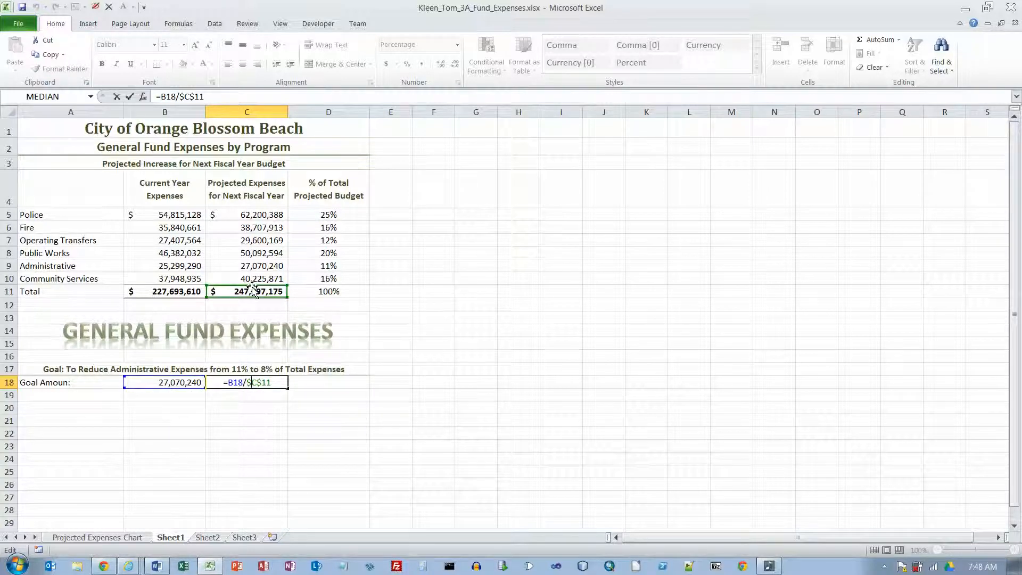
key("ctrl+Return")
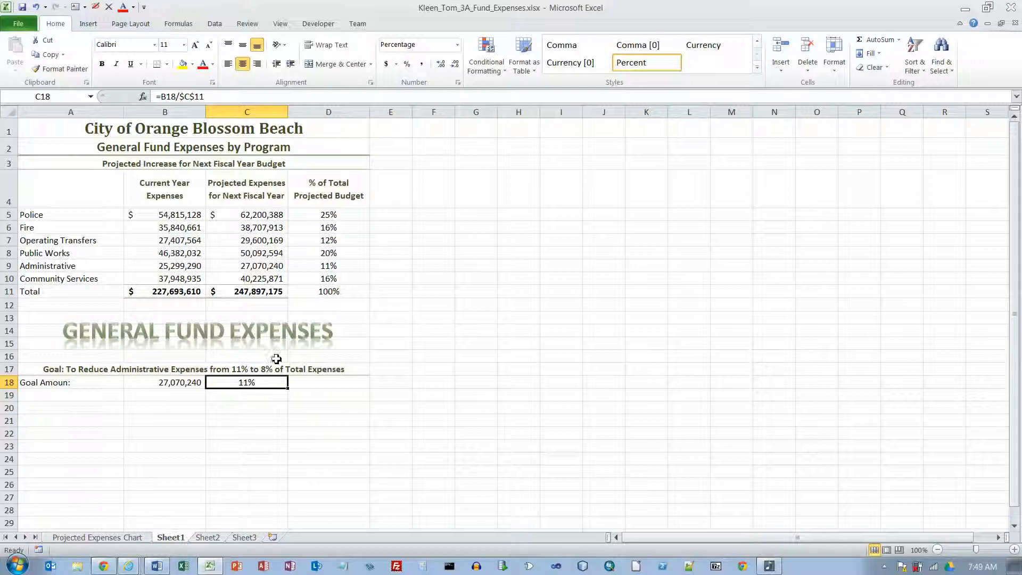
left_click(216, 25)
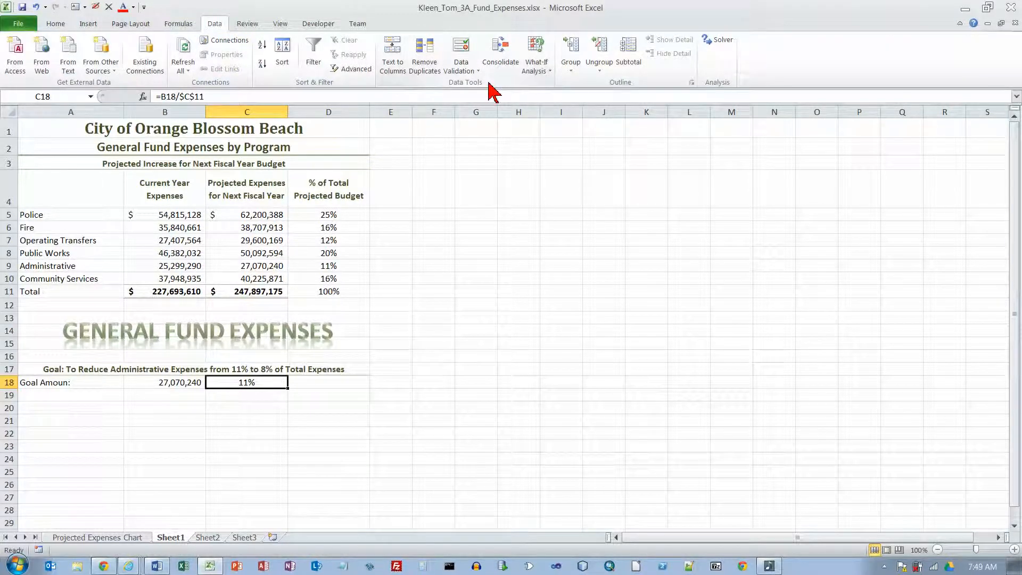
left_click(548, 72)
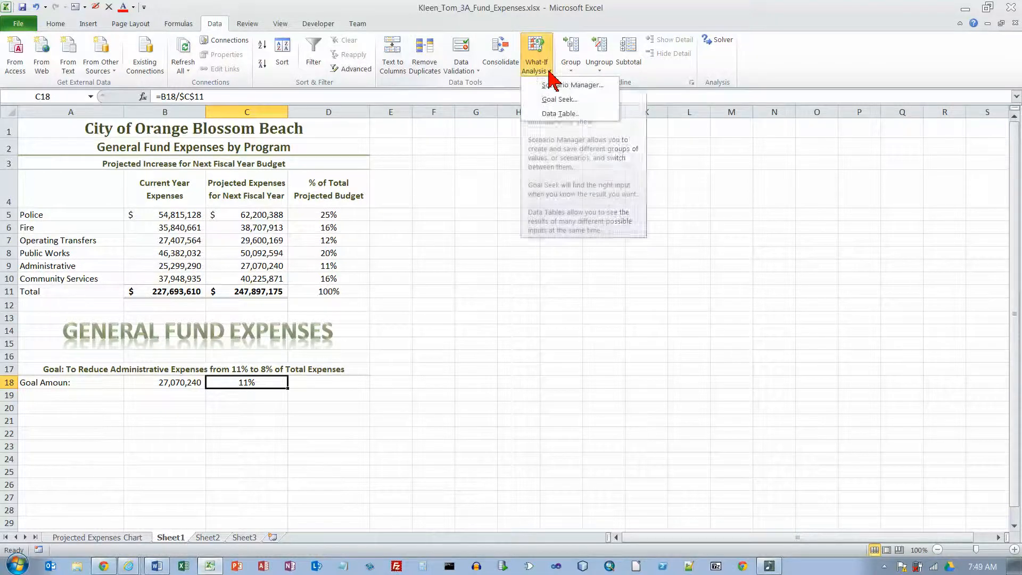
left_click(548, 99)
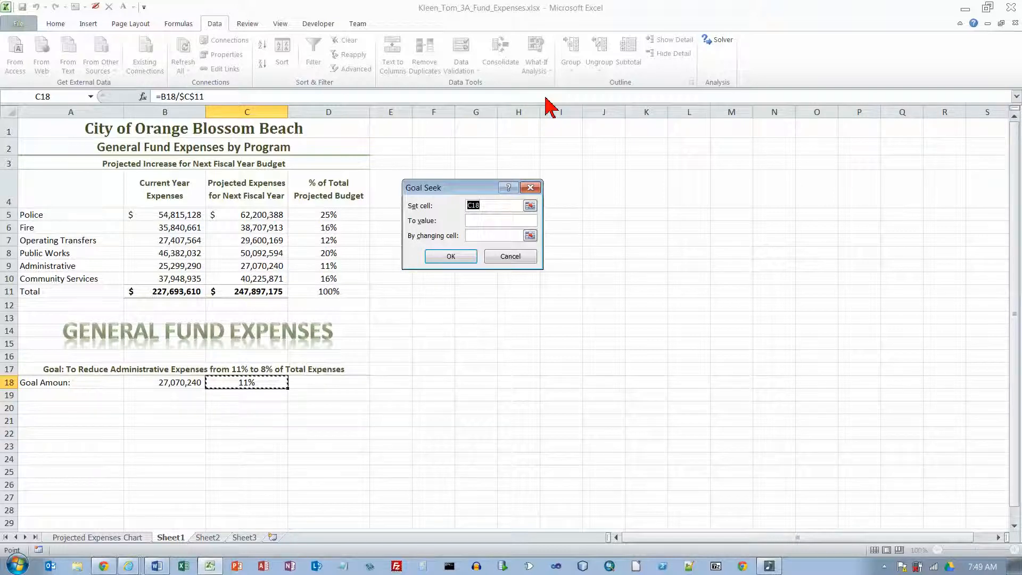
left_click(486, 222)
type("8%")
left_click(495, 235)
left_click(165, 382)
left_click(460, 259)
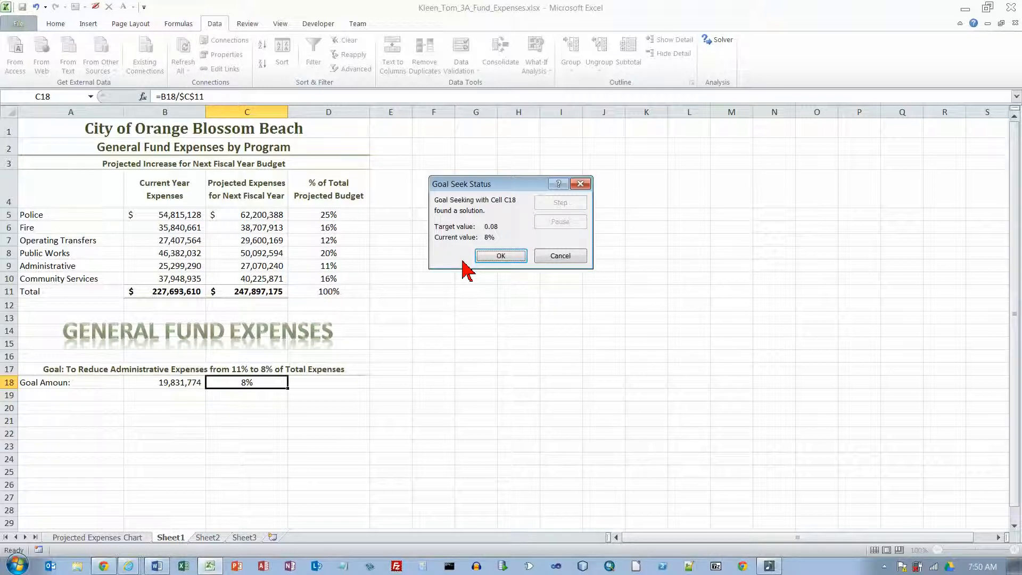
left_click(491, 256)
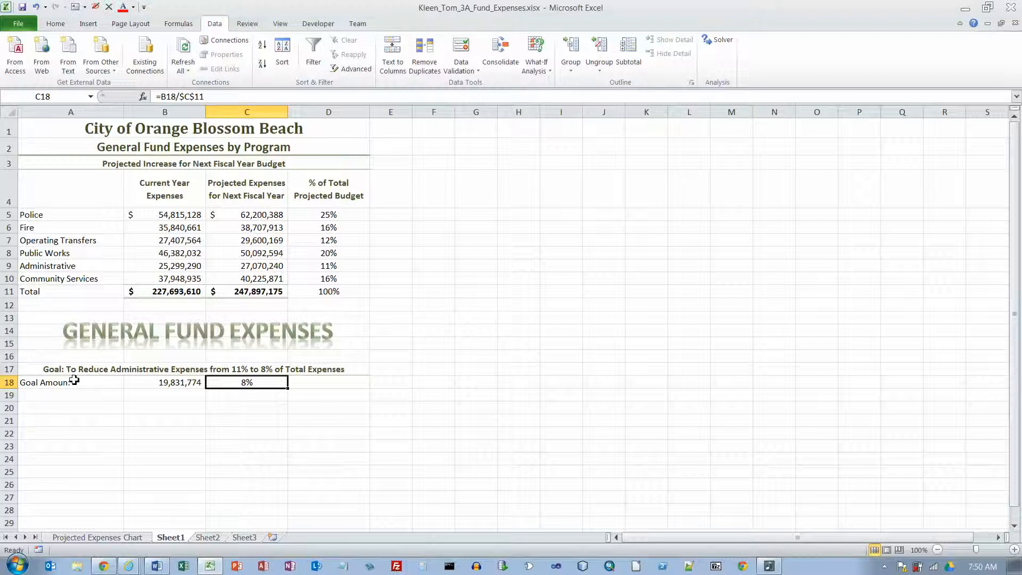
Step: Apply the 20% - Accent3 cell style to the goal amount row A18:C18
left_click_drag(74, 381, 233, 386)
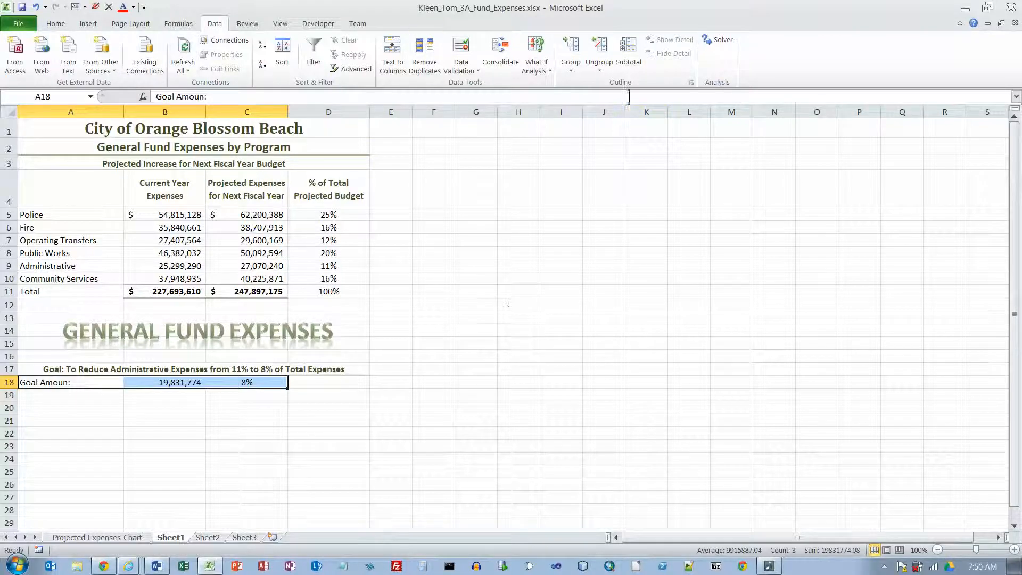
left_click(61, 23)
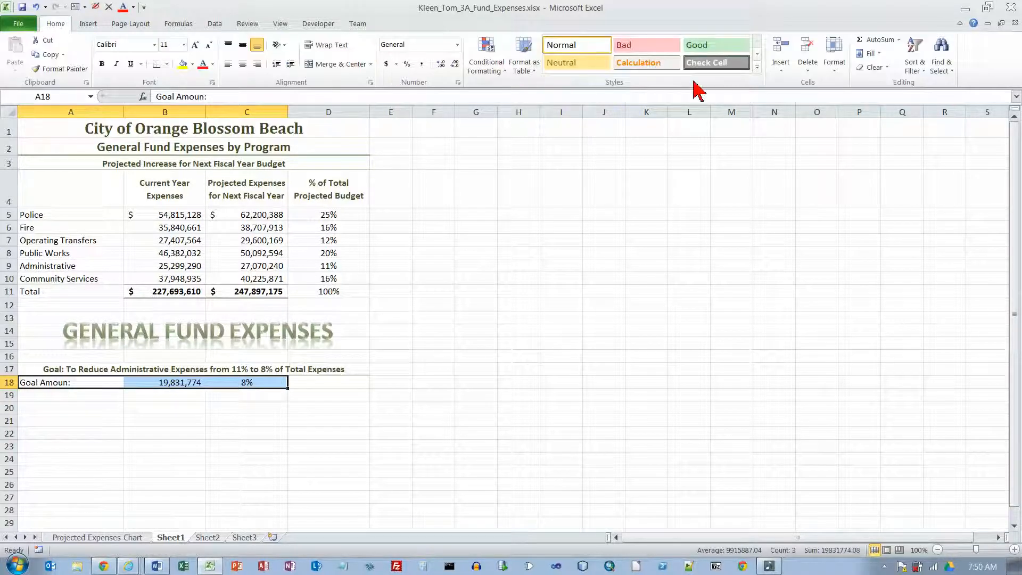
left_click(756, 65)
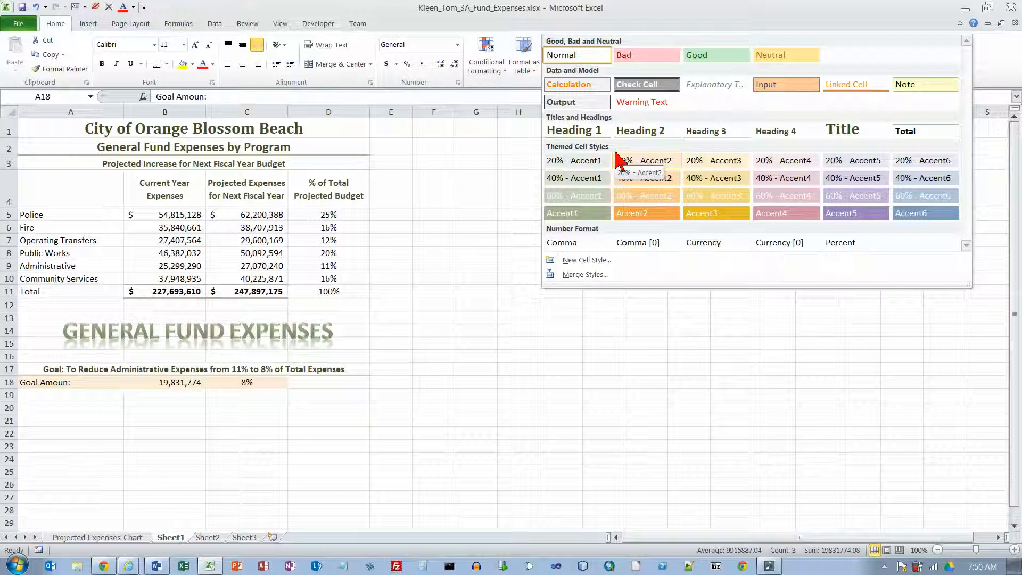
left_click(718, 163)
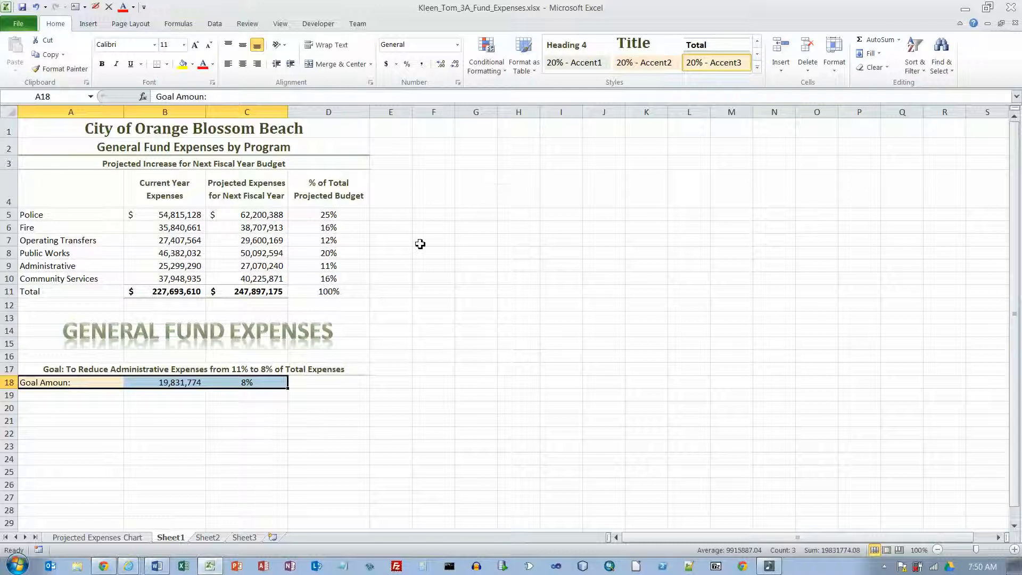
left_click(188, 383)
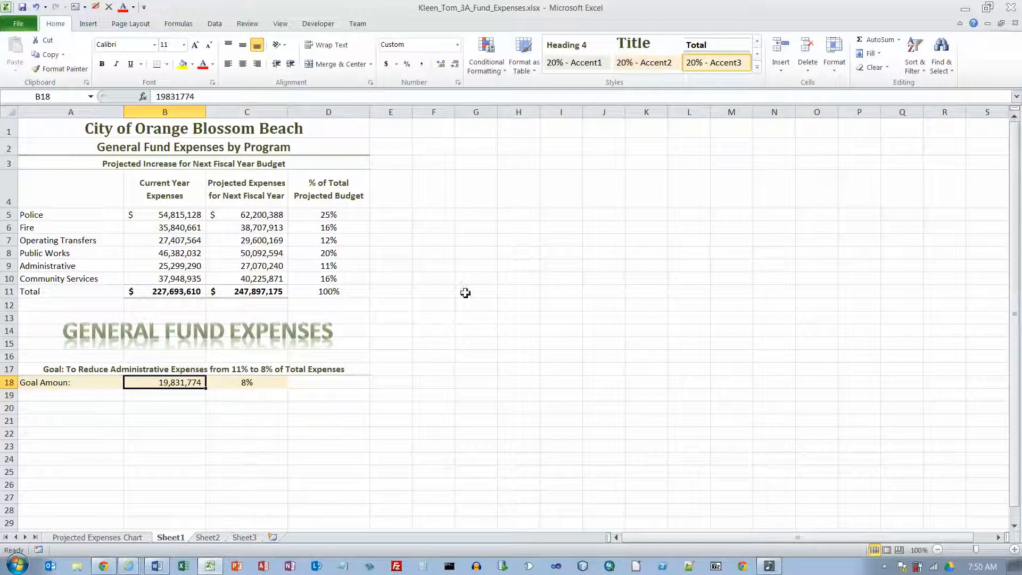
Step: Apply the Currency [0] cell style to the goal amount in B18 and save the workbook
left_click(757, 67)
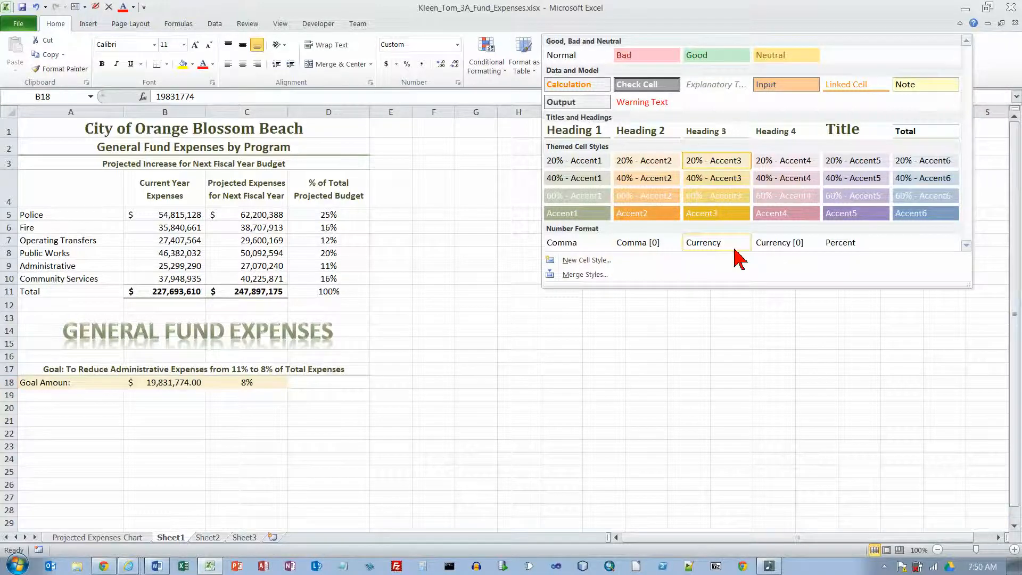
left_click(775, 243)
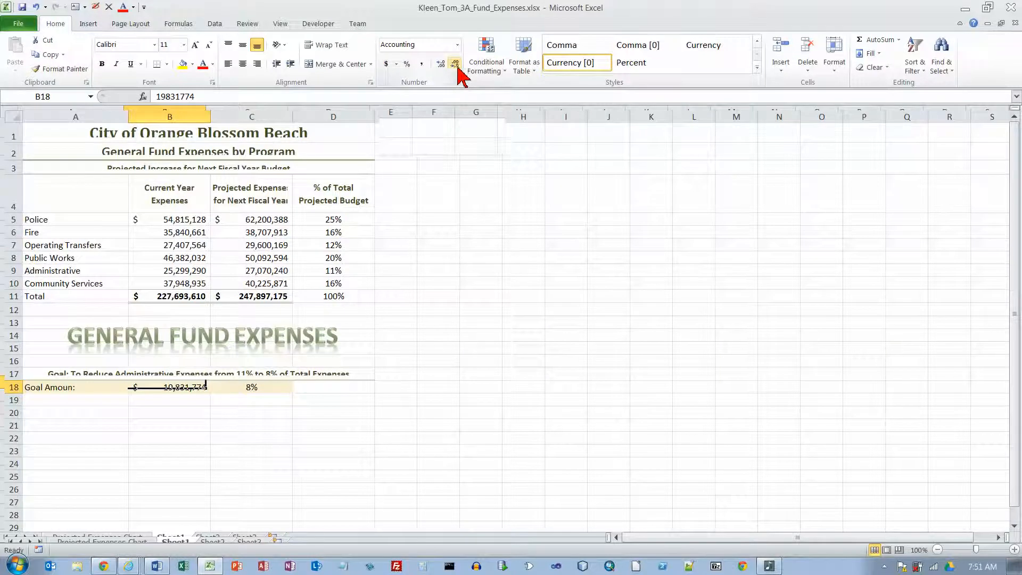
left_click(395, 387)
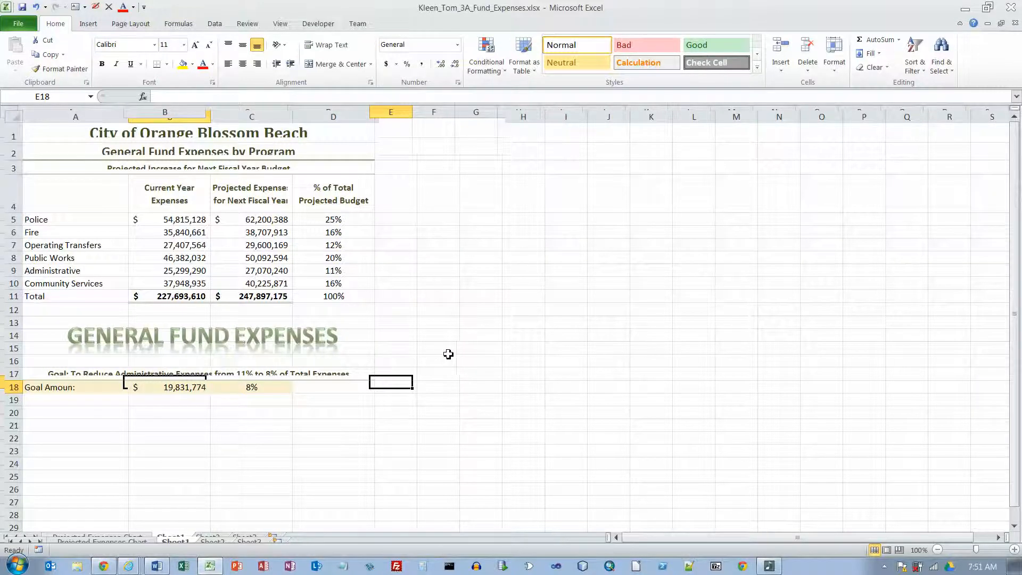
scroll(450, 354, "down", 5)
scroll(450, 353, "up", 10)
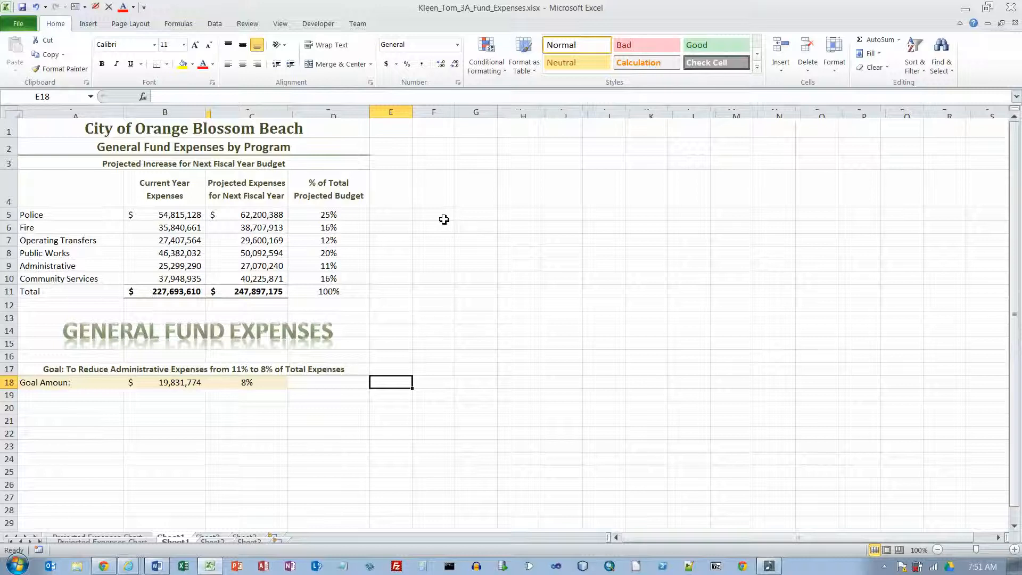
left_click(23, 7)
scroll(666, 232, "down", 5)
scroll(666, 233, "up", 5)
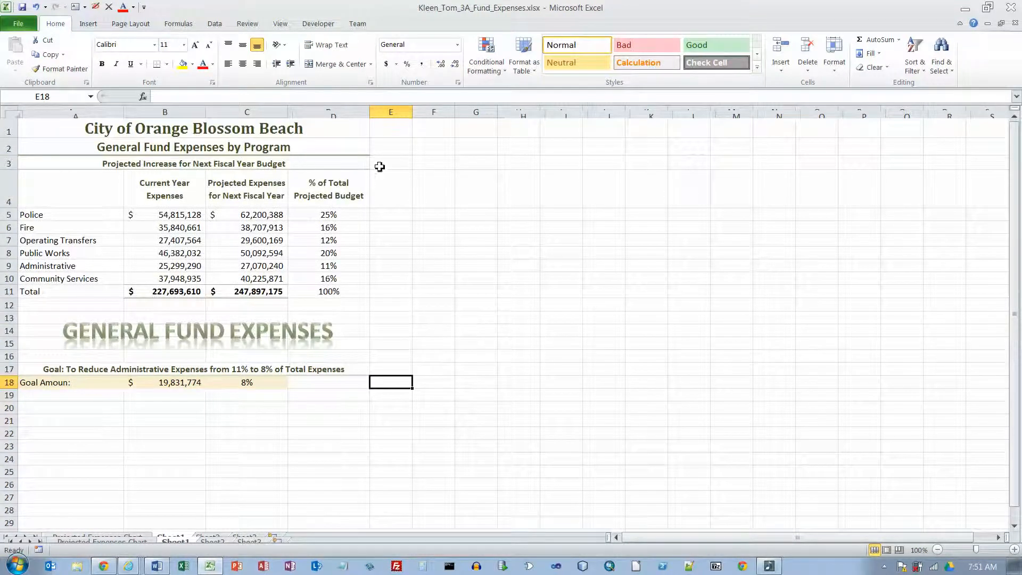
left_click(986, 7)
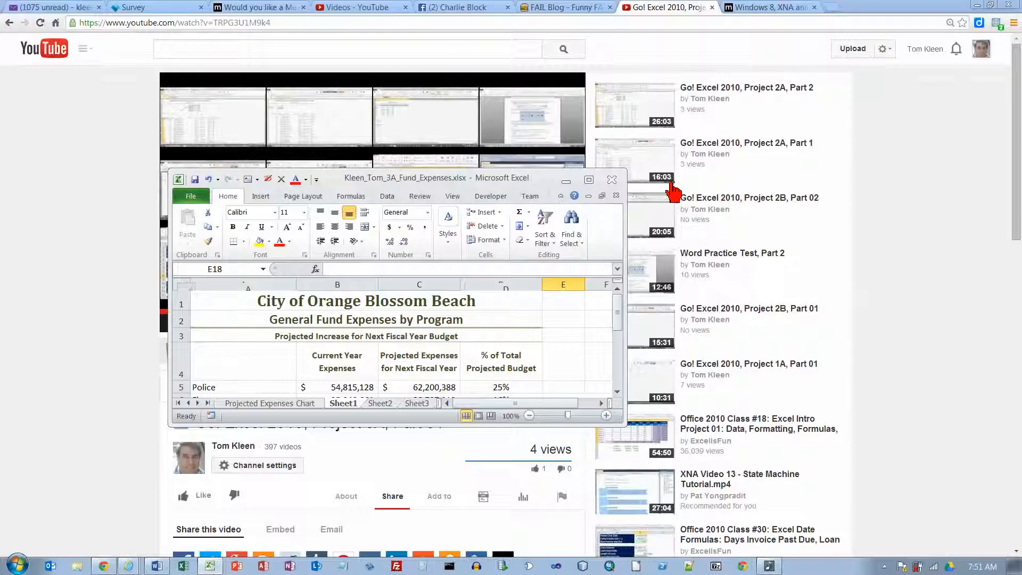
left_click(589, 180)
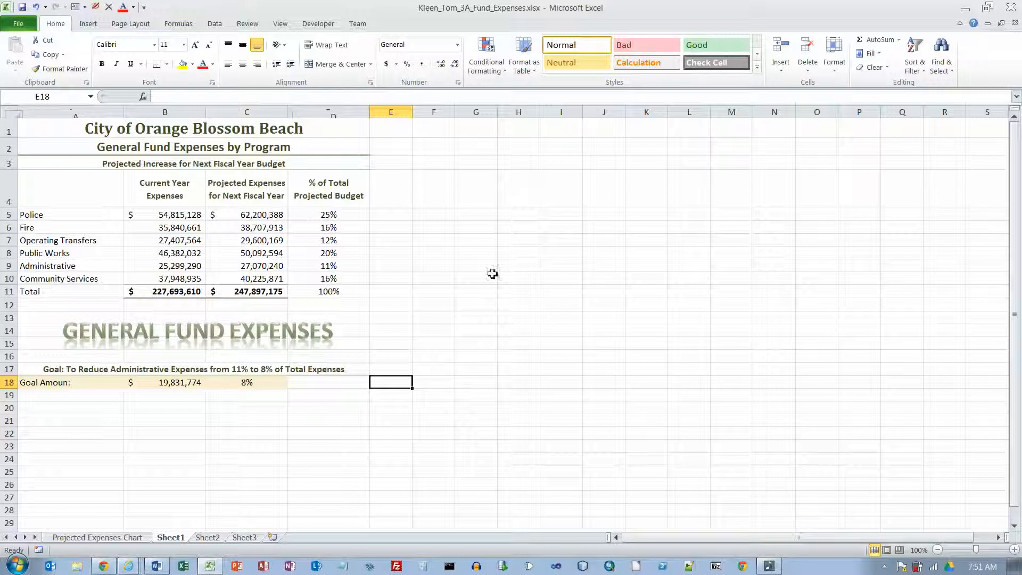
Step: Rename the Sheet1 worksheet as Projected Expenses Data
double_click(178, 537)
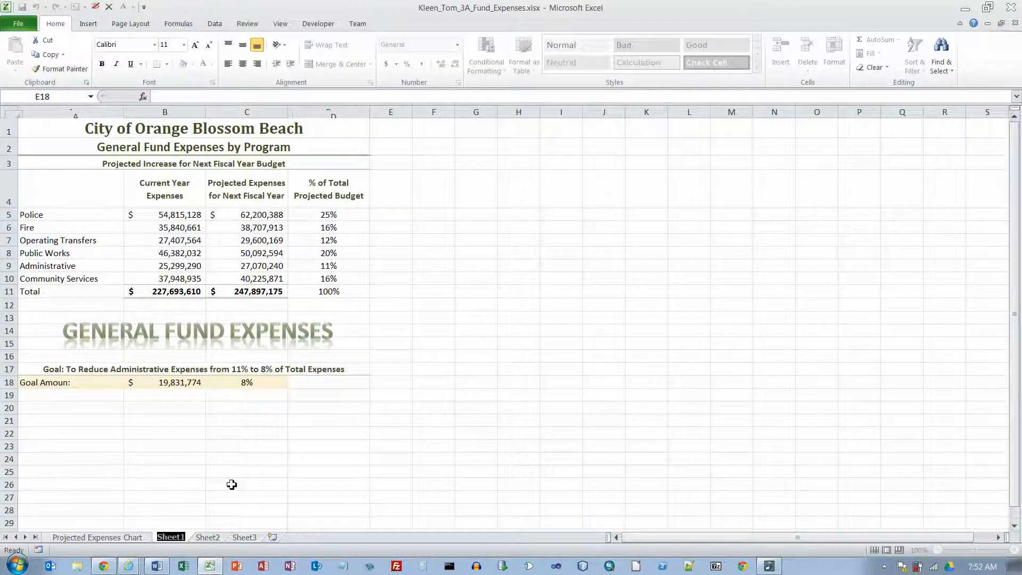
type("Project")
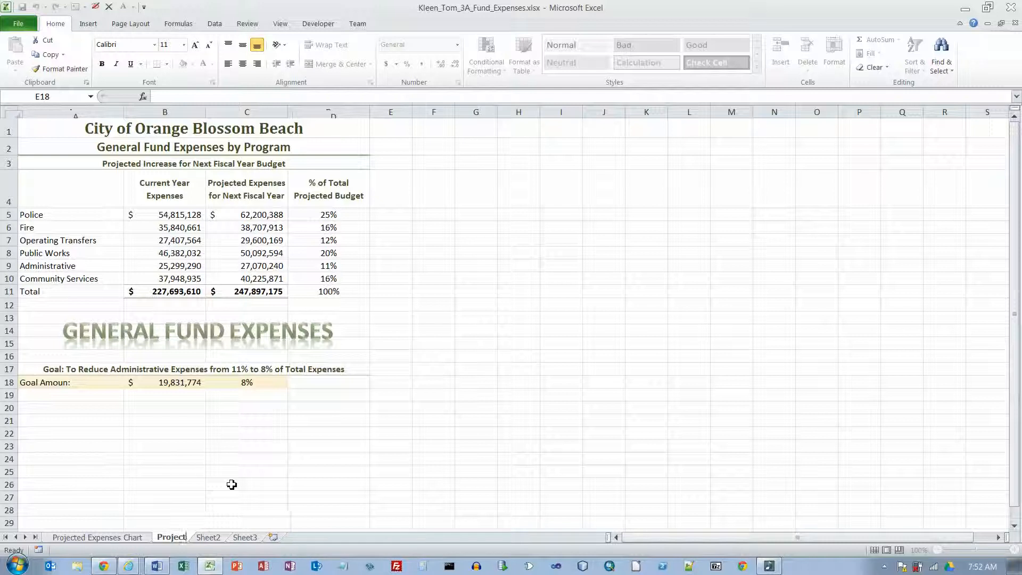
type("ed Expenses ")
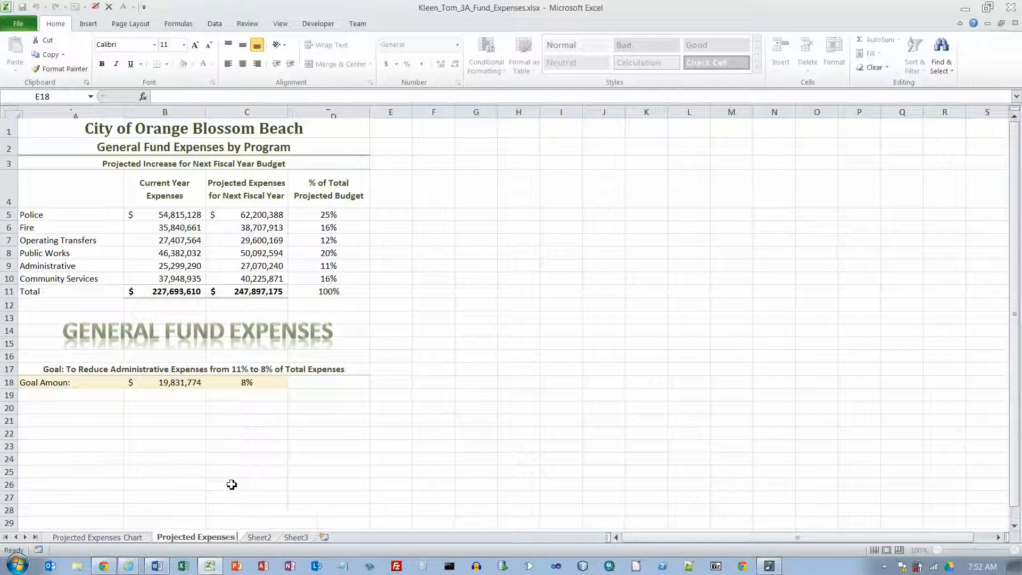
type("Datat")
key("Return")
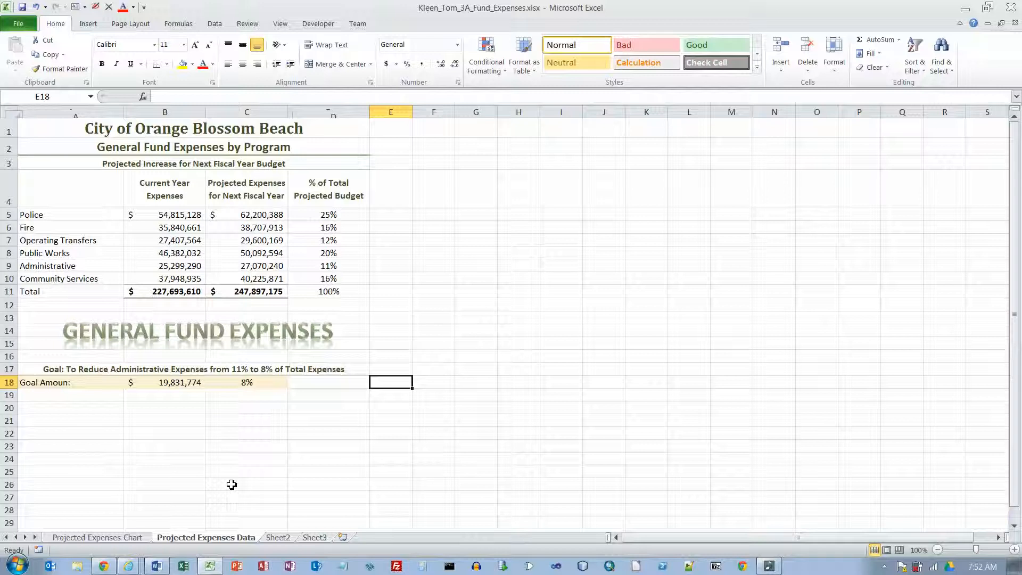
Step: Delete the empty Sheet2 and Sheet3 worksheets together
left_click(279, 538)
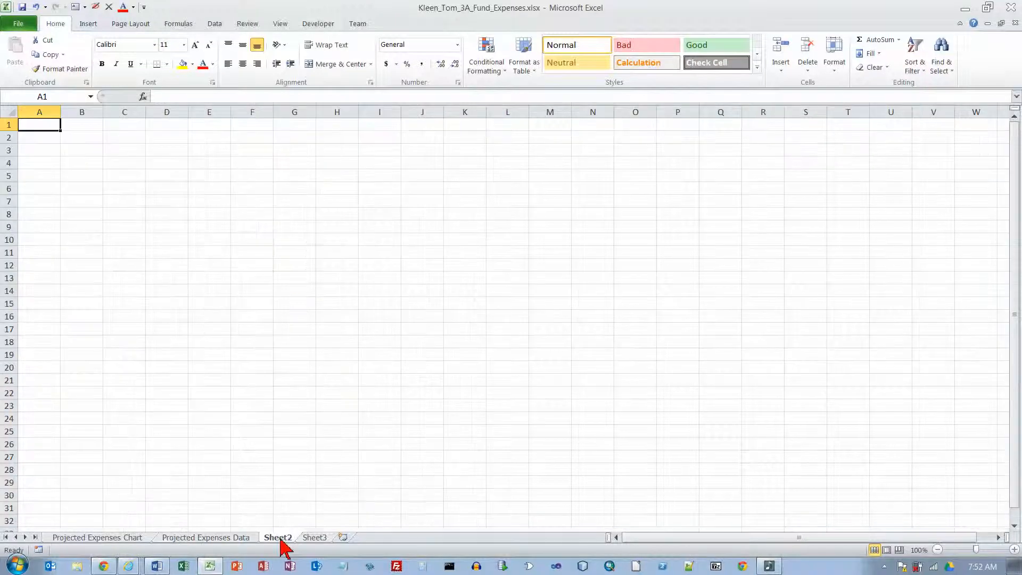
left_click(314, 539, "shift")
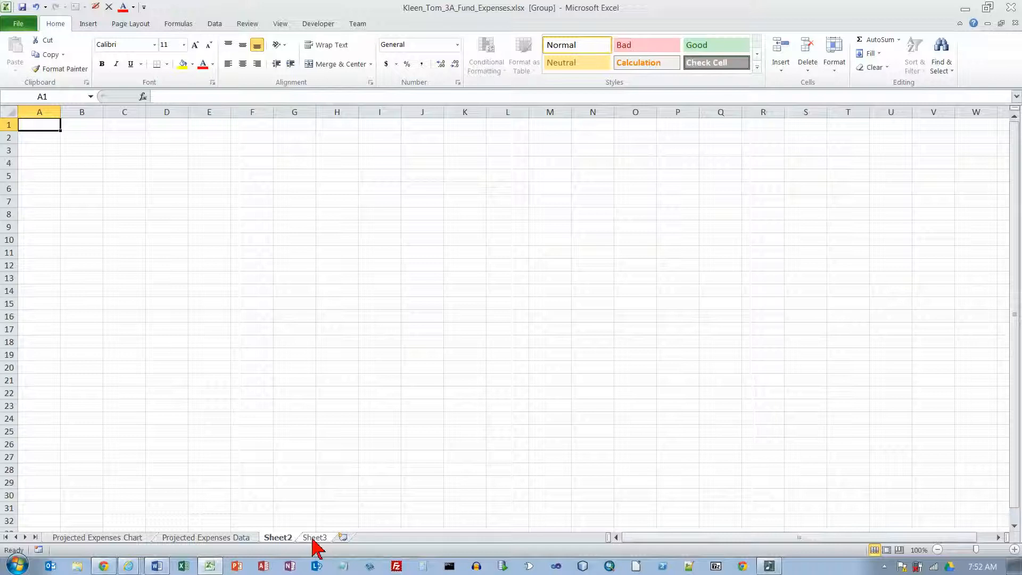
right_click(313, 538)
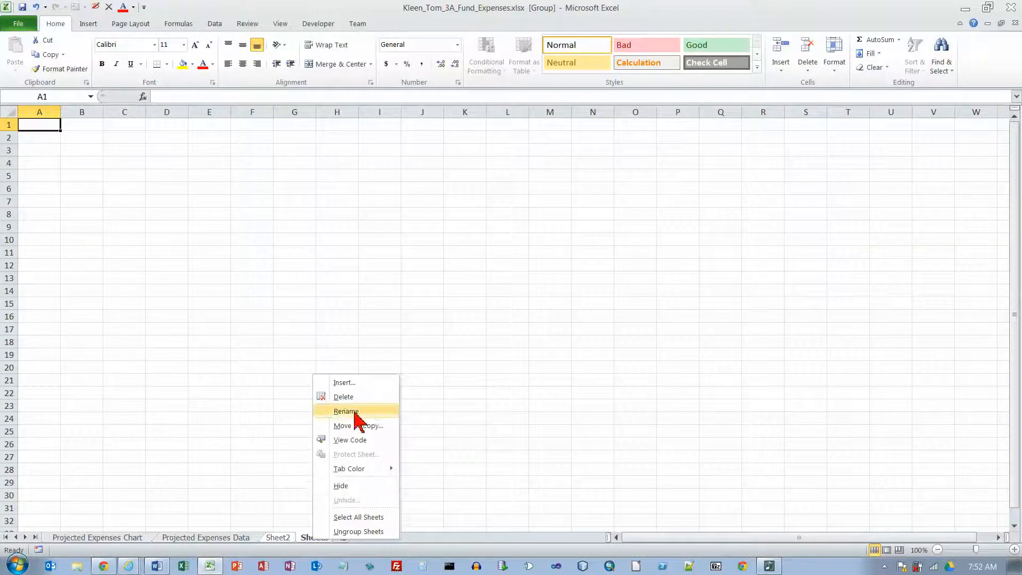
left_click(353, 398)
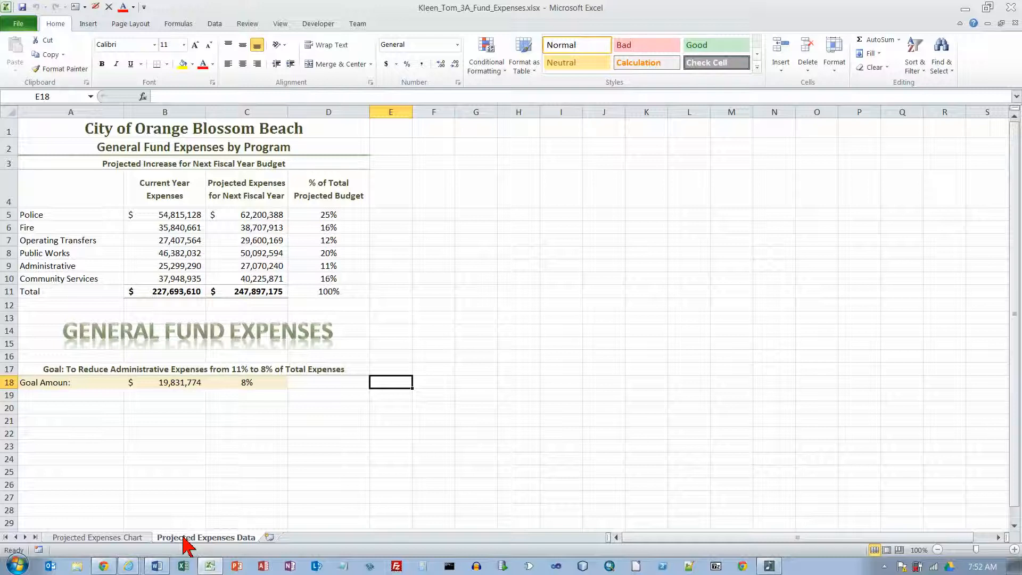
Step: Insert the file name field in the left section of the Projected Expenses Data sheet's footer
left_click(89, 26)
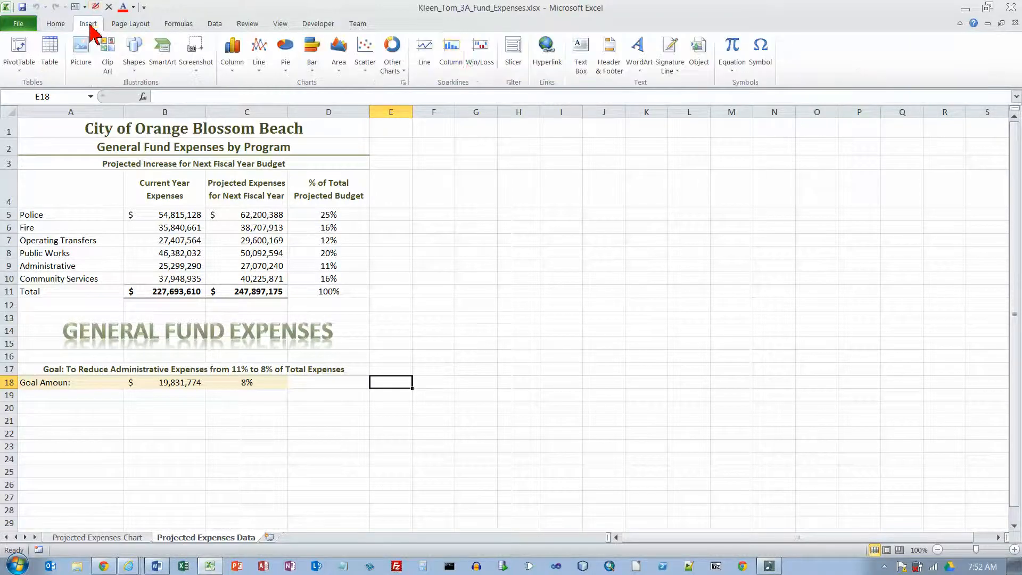
left_click(610, 53)
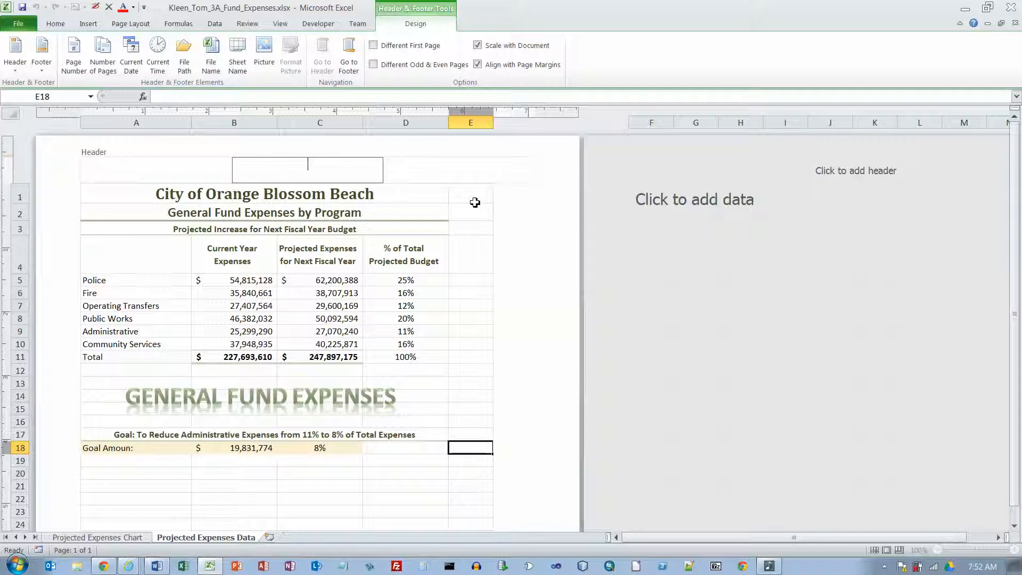
left_click(456, 169)
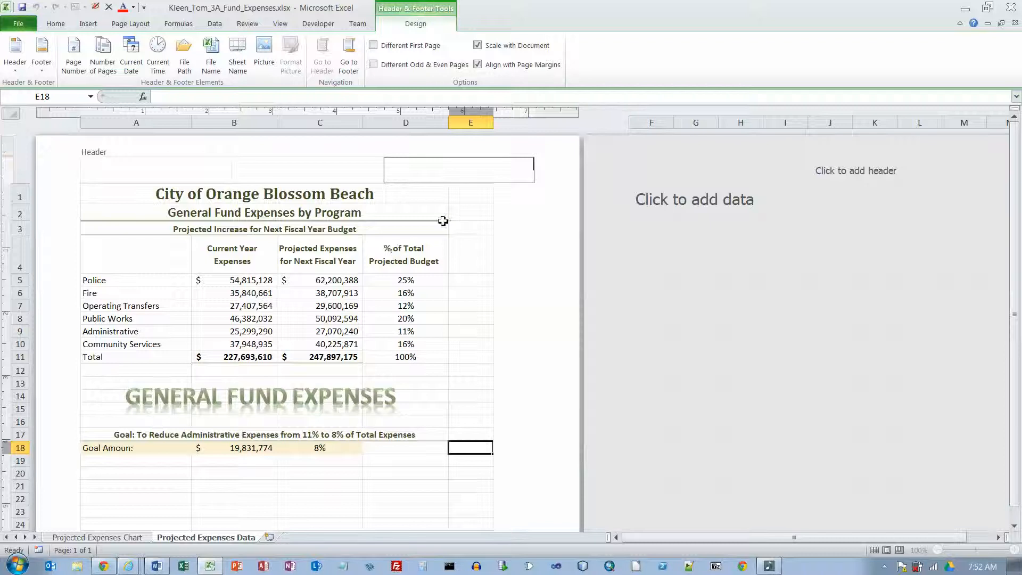
left_click(467, 228)
scroll(467, 228, "down", 9)
left_click(208, 366)
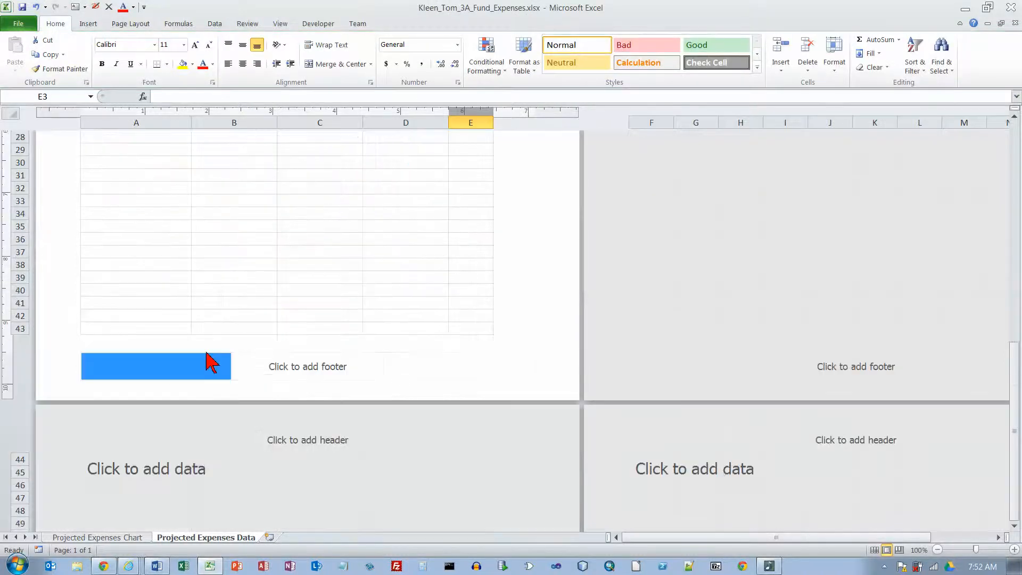
left_click(347, 362)
left_click(416, 357)
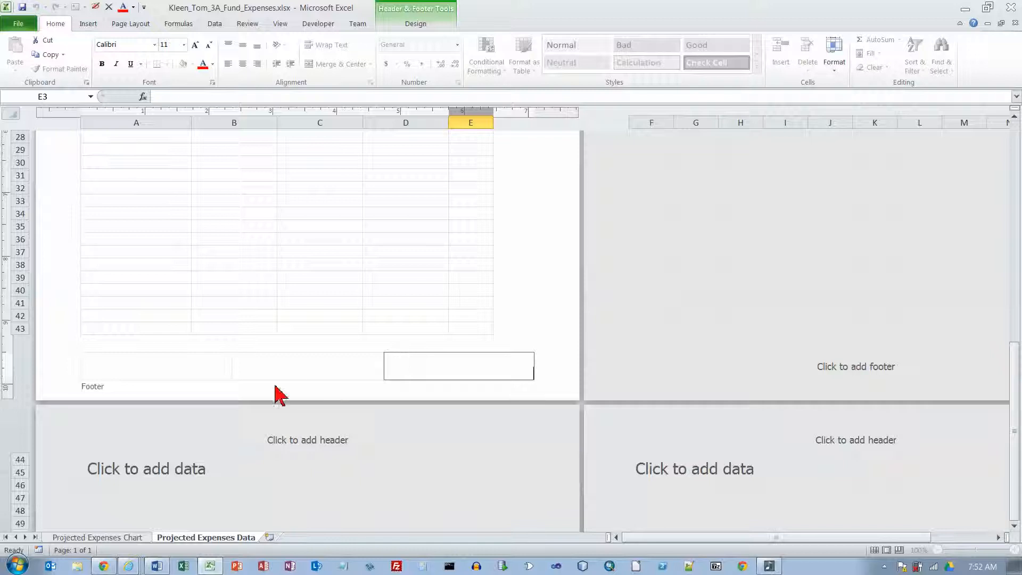
left_click(153, 369)
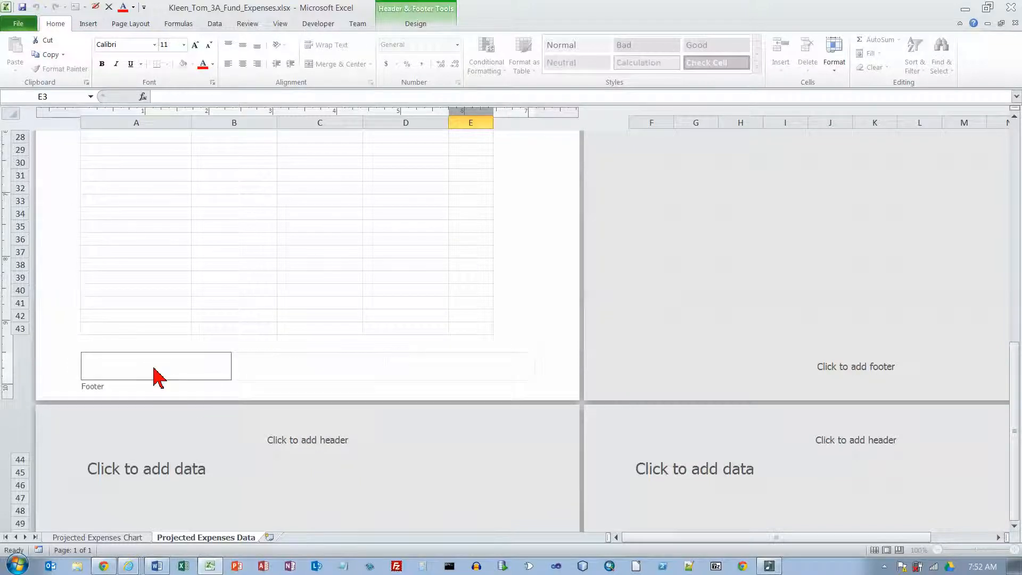
left_click(421, 24)
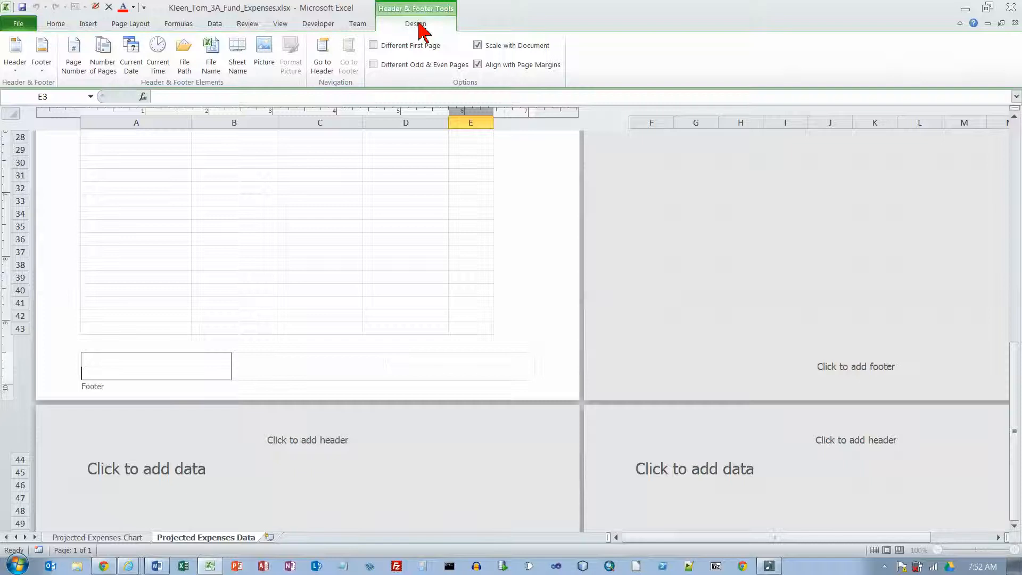
left_click(213, 59)
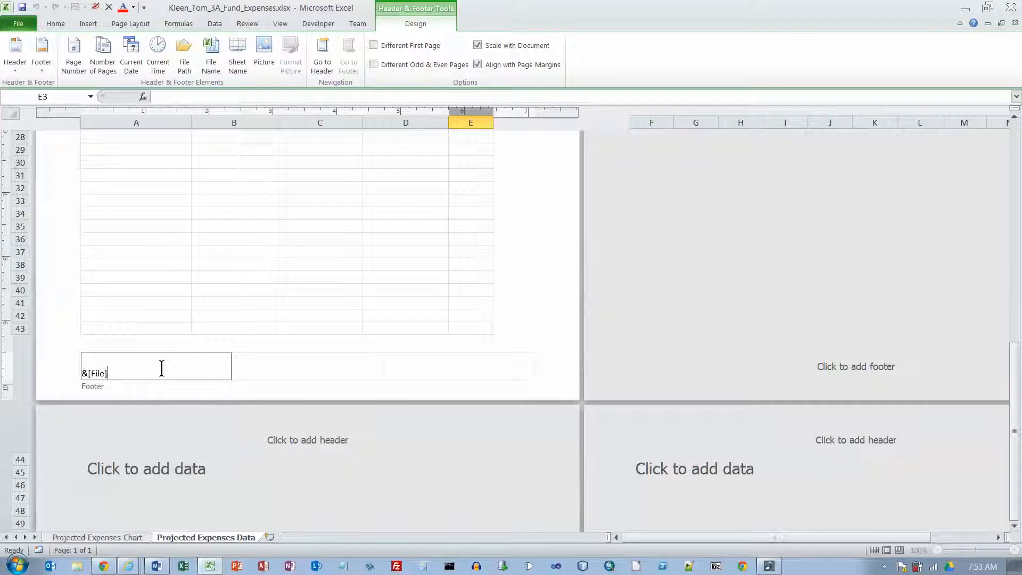
left_click(142, 269)
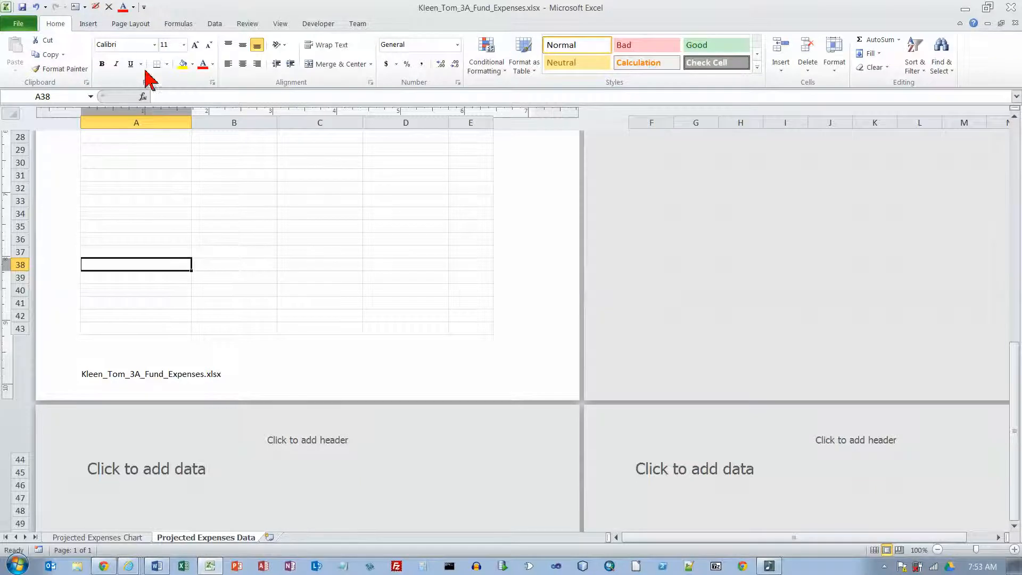
Step: Center the Projected Expenses Data worksheet horizontally on the printed page through the custom margins settings
left_click(130, 27)
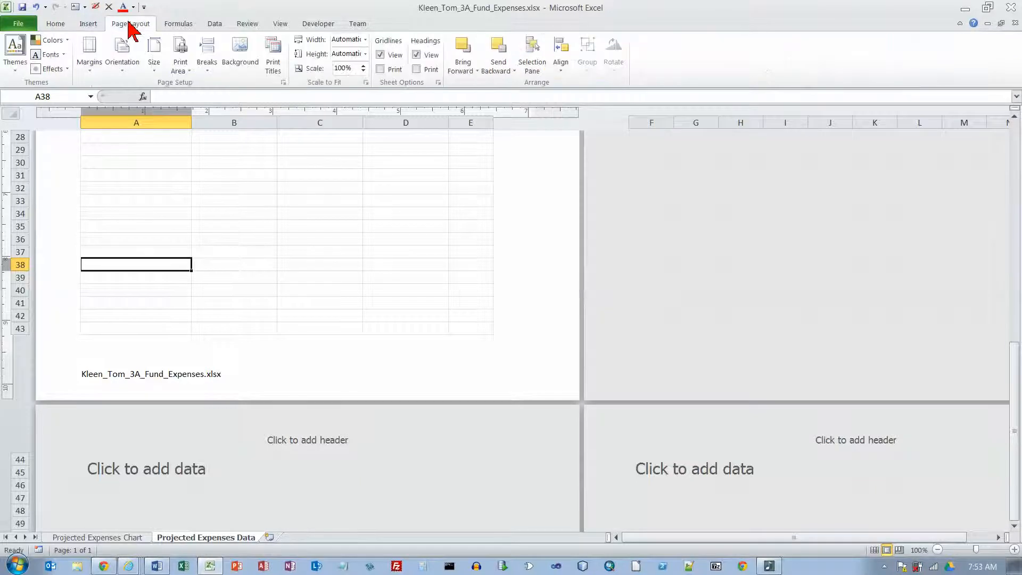
left_click(89, 75)
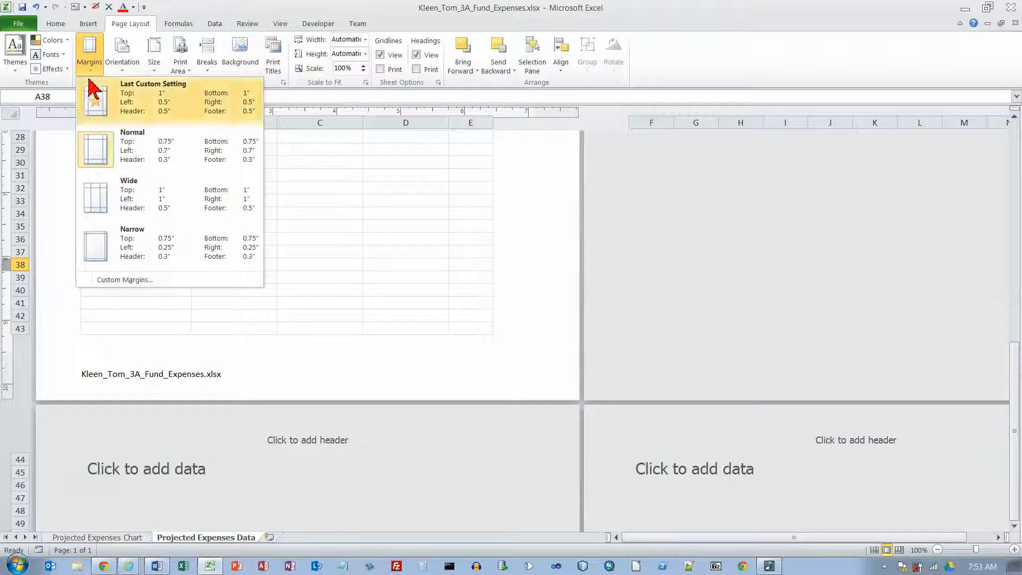
left_click(143, 280)
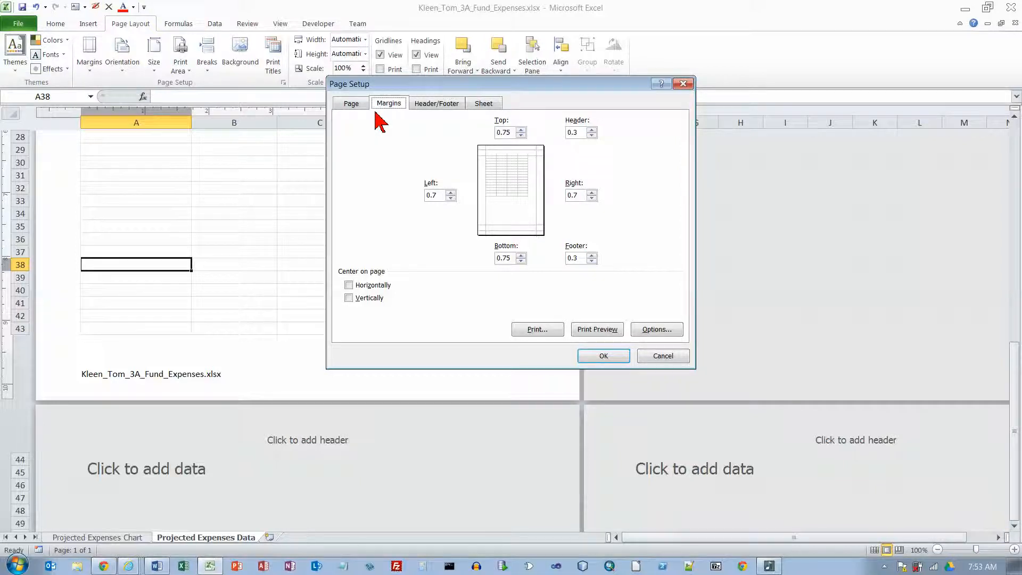
left_click(349, 285)
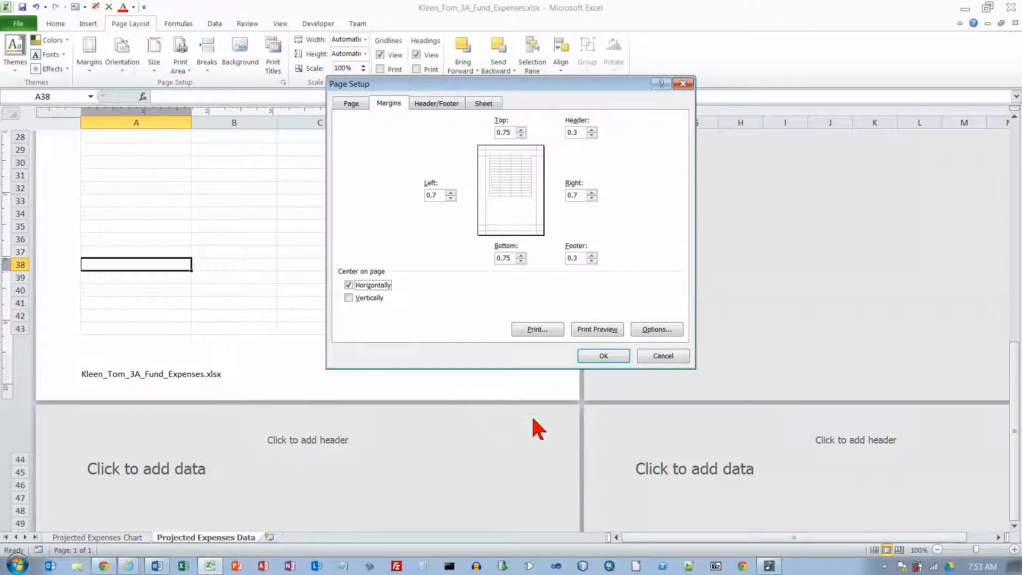
left_click(606, 356)
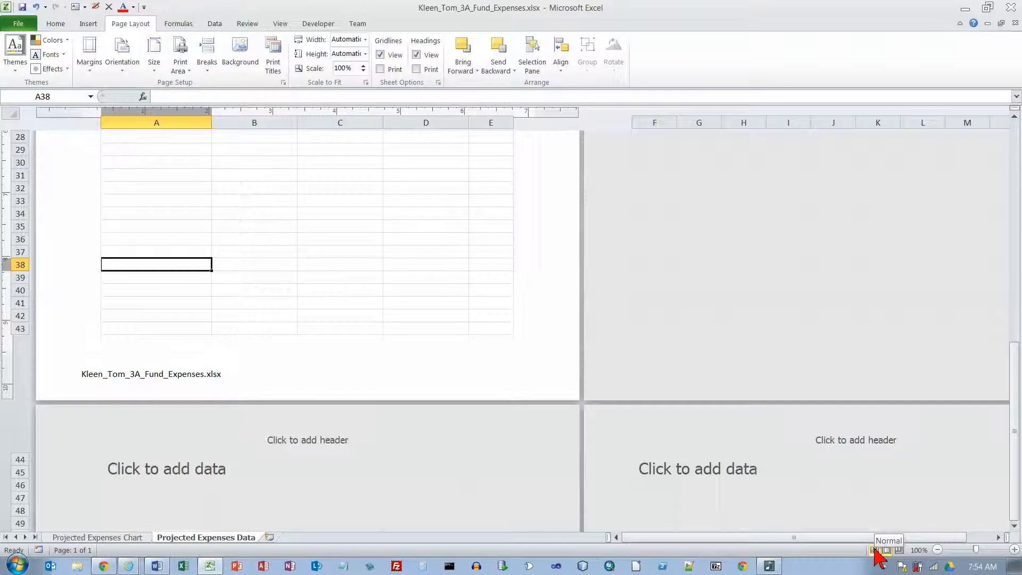
Step: Return the worksheet to Normal view and make cell A1 active
left_click(350, 362)
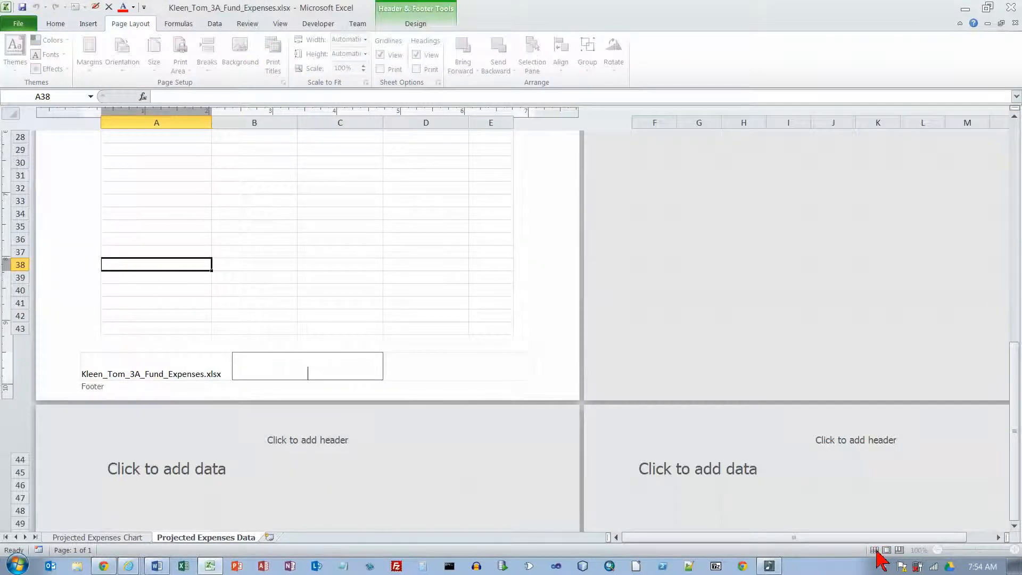
left_click(275, 264)
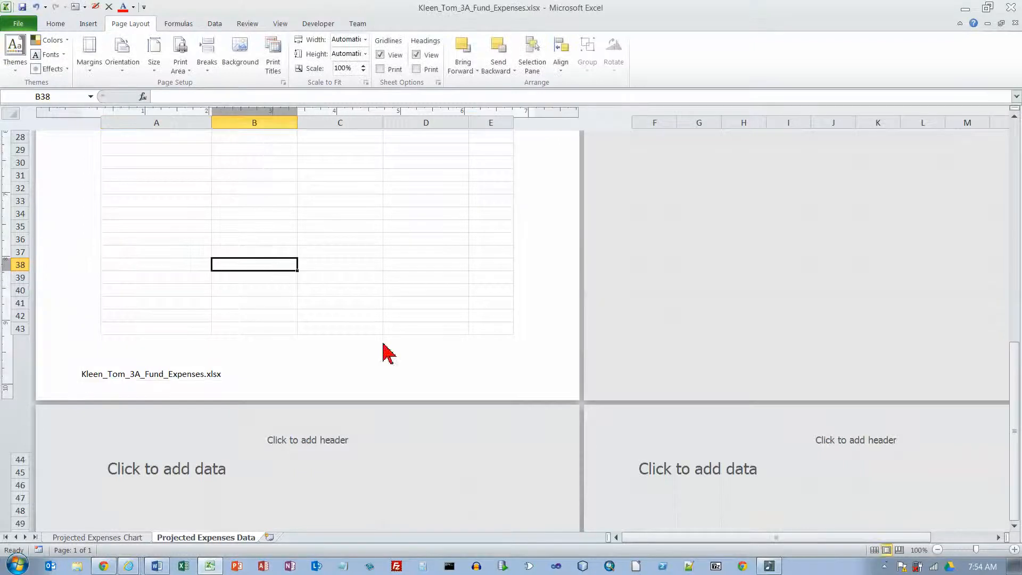
left_click(874, 550)
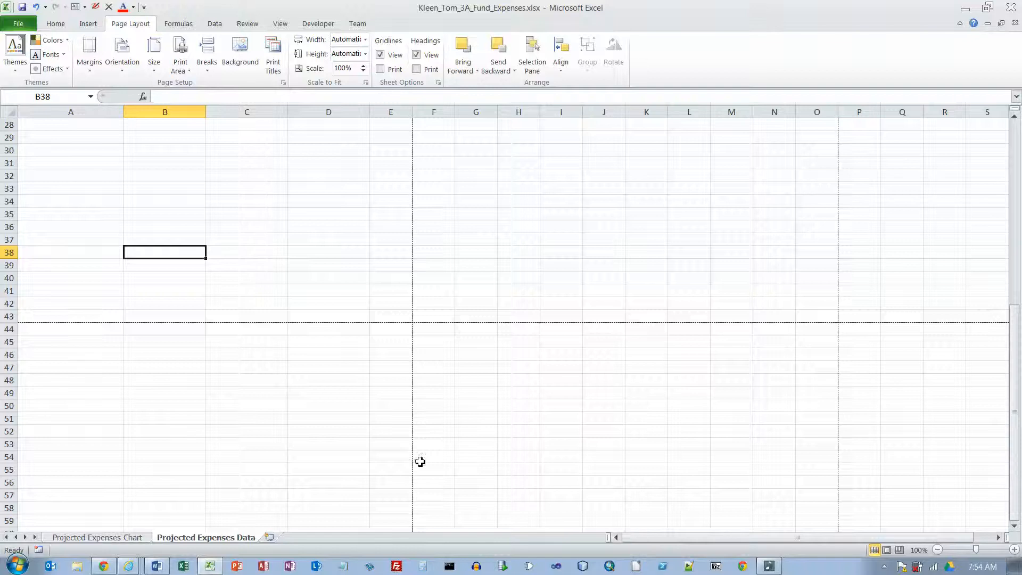
scroll(416, 325, "up", 9)
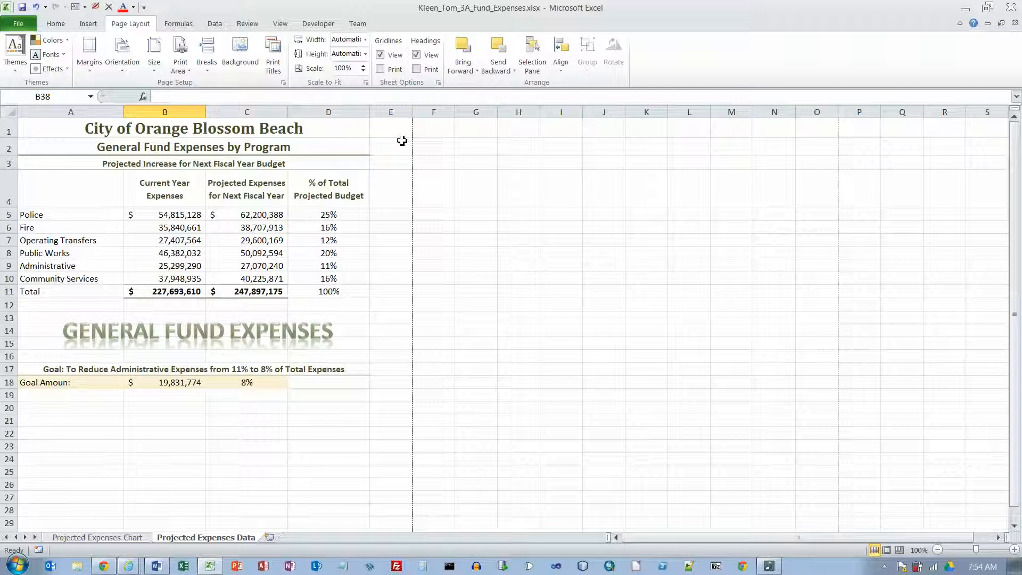
key("ctrl+Home")
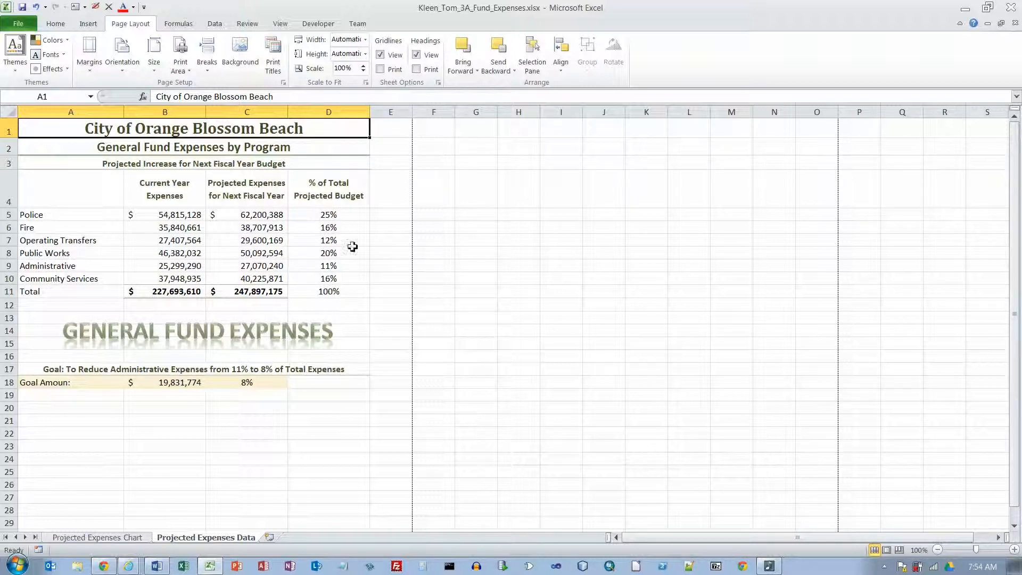
Step: Insert the file name field in the left section of the Projected Expenses Chart sheet's custom footer
left_click(128, 538)
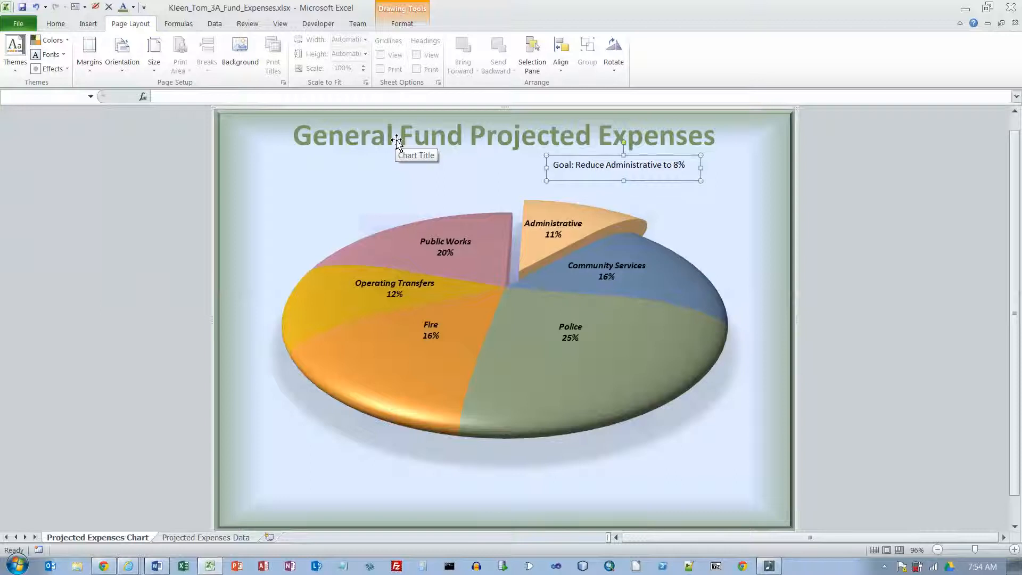
left_click(402, 24)
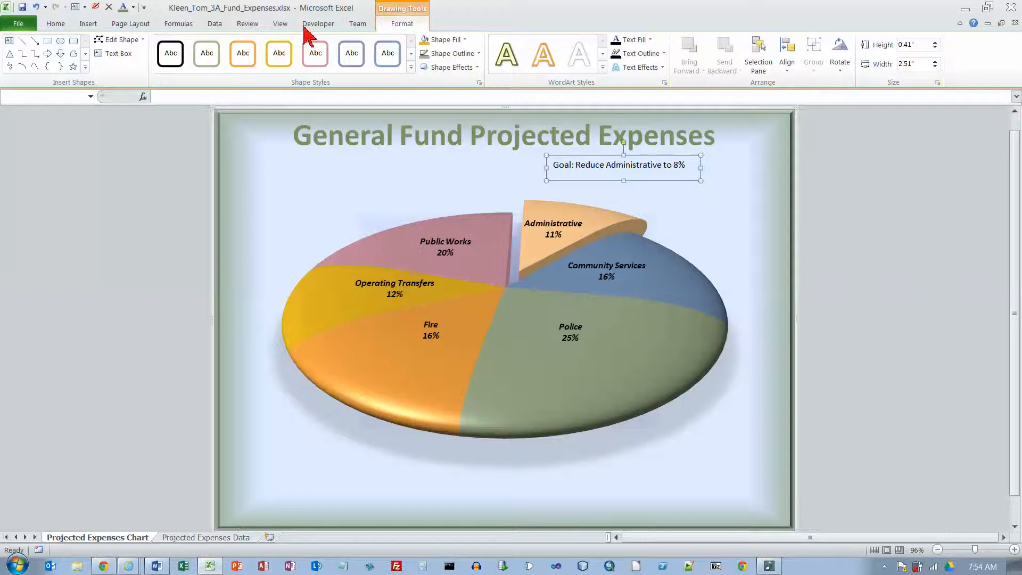
left_click(55, 24)
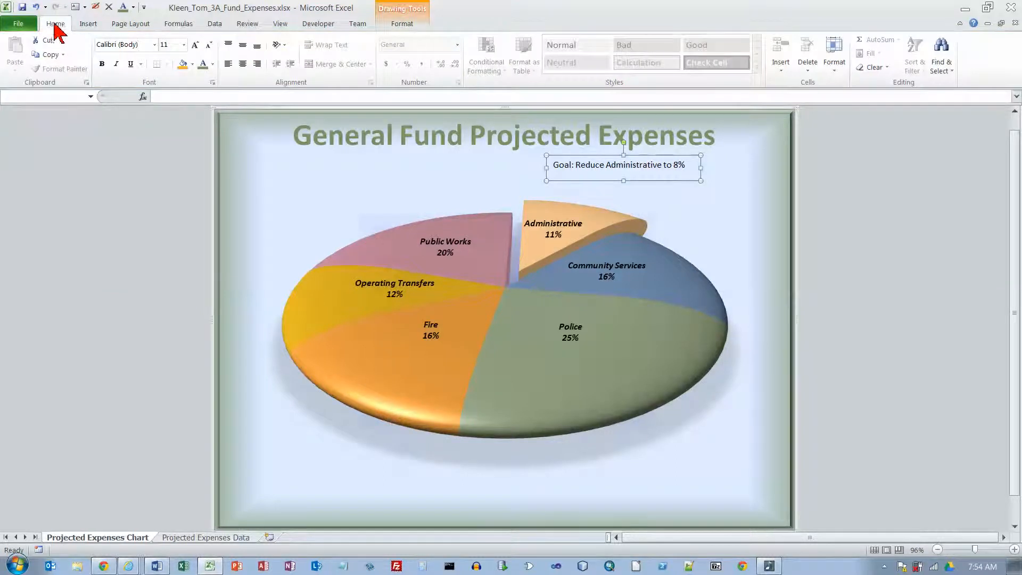
left_click(88, 24)
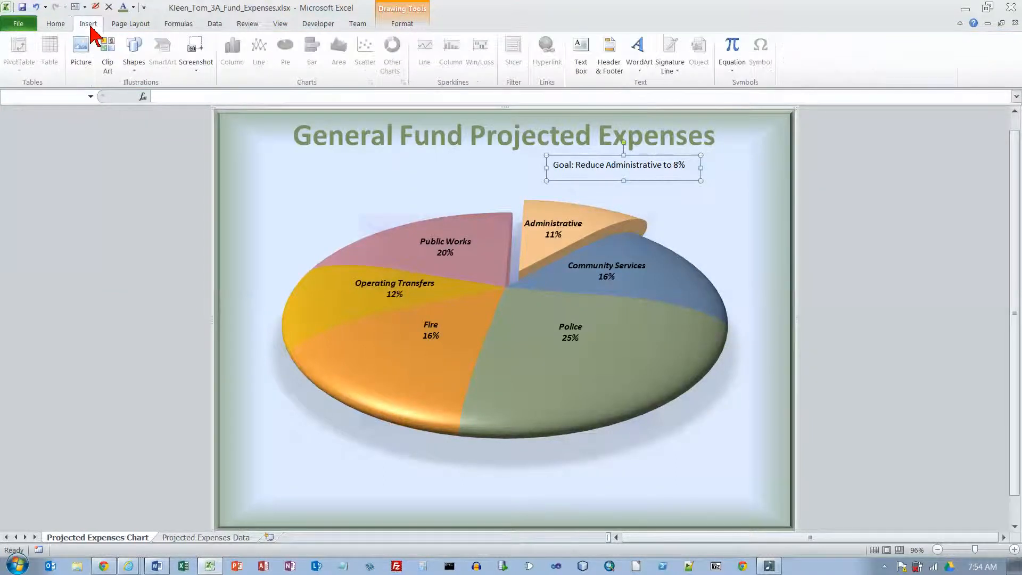
left_click(613, 53)
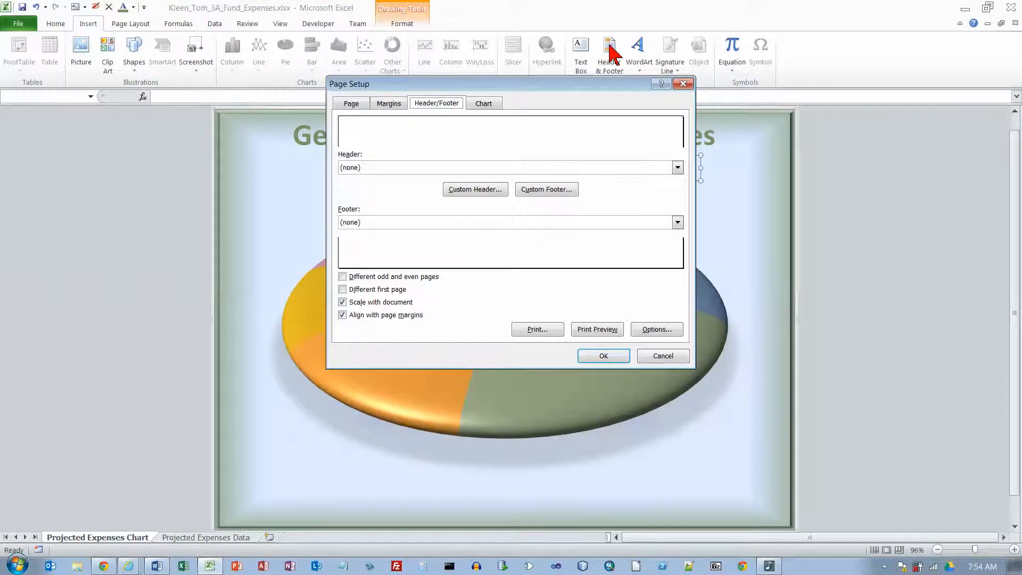
left_click(554, 189)
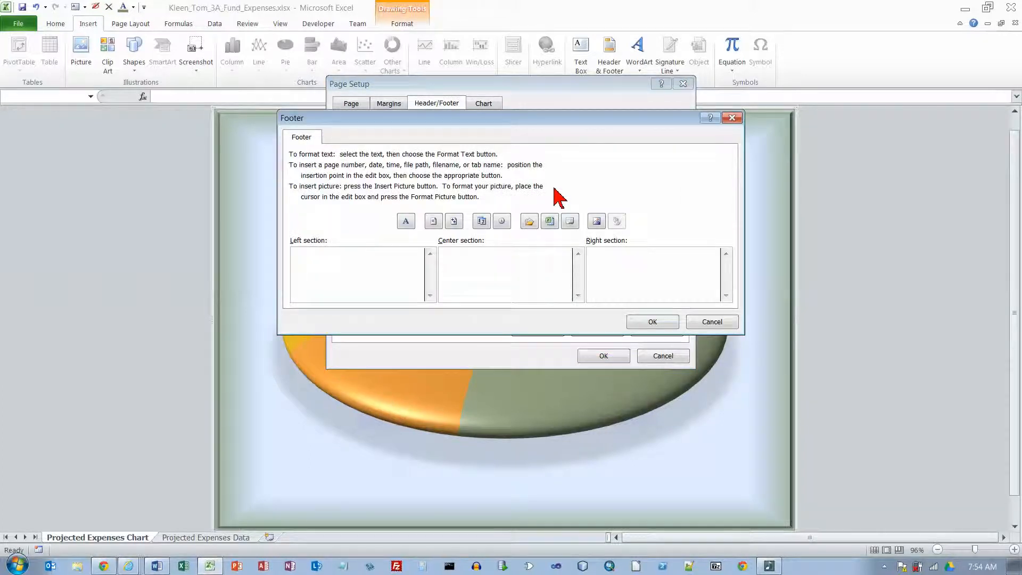
left_click(552, 222)
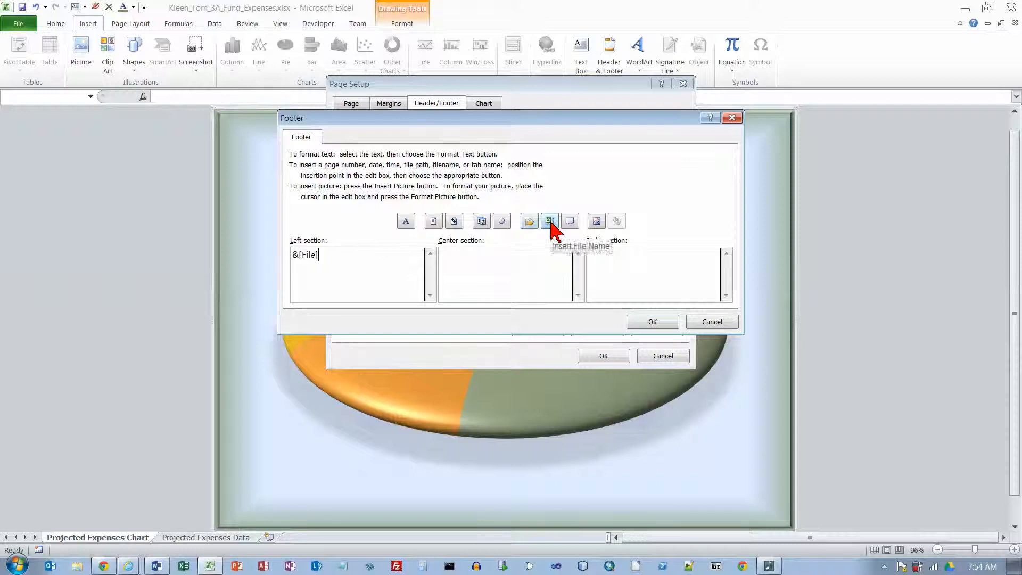
left_click(660, 325)
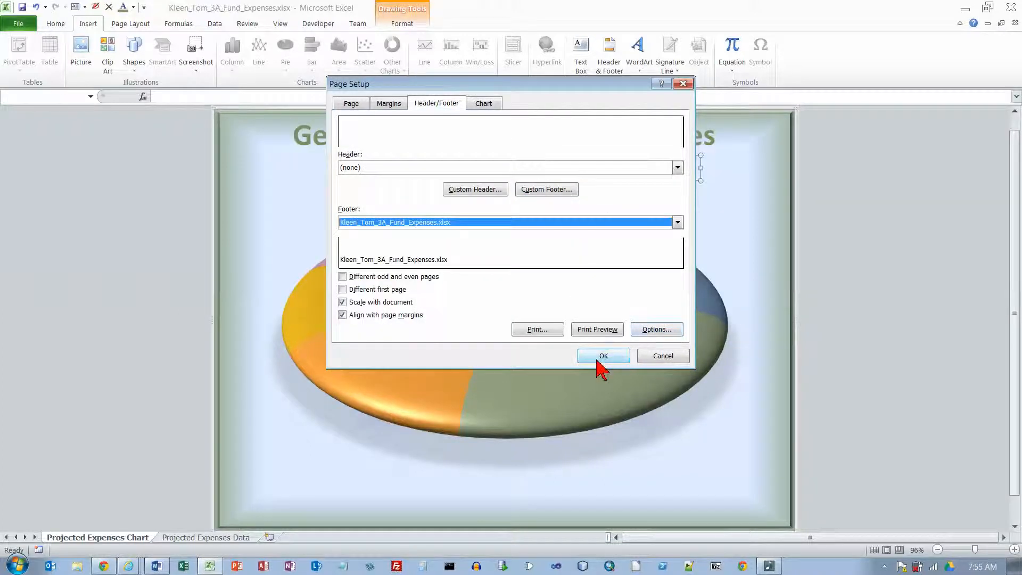
left_click(597, 361)
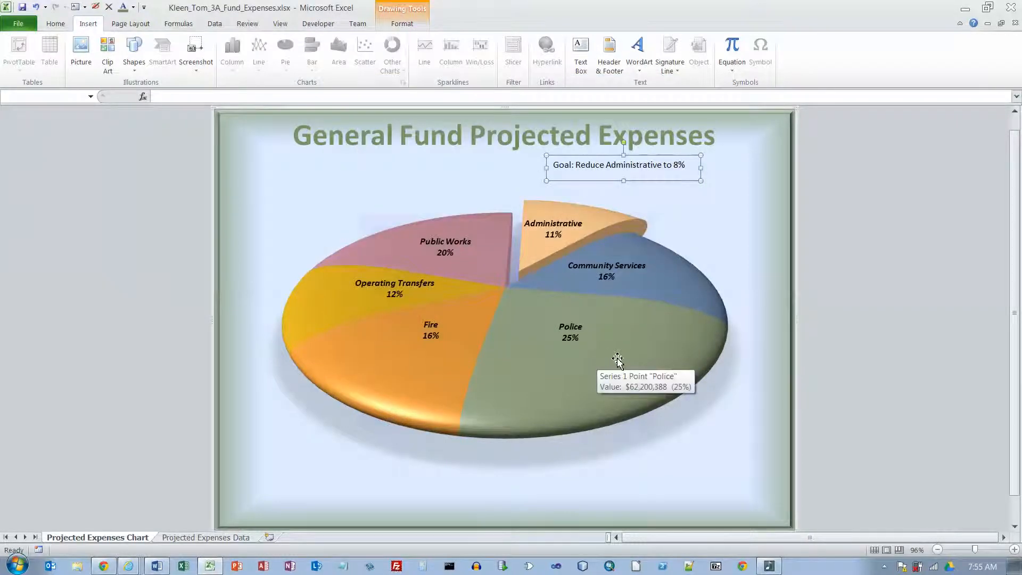
Step: Check the print preview of the Projected Expenses Chart sheet with its footer, and return to the workbook
left_click(21, 25)
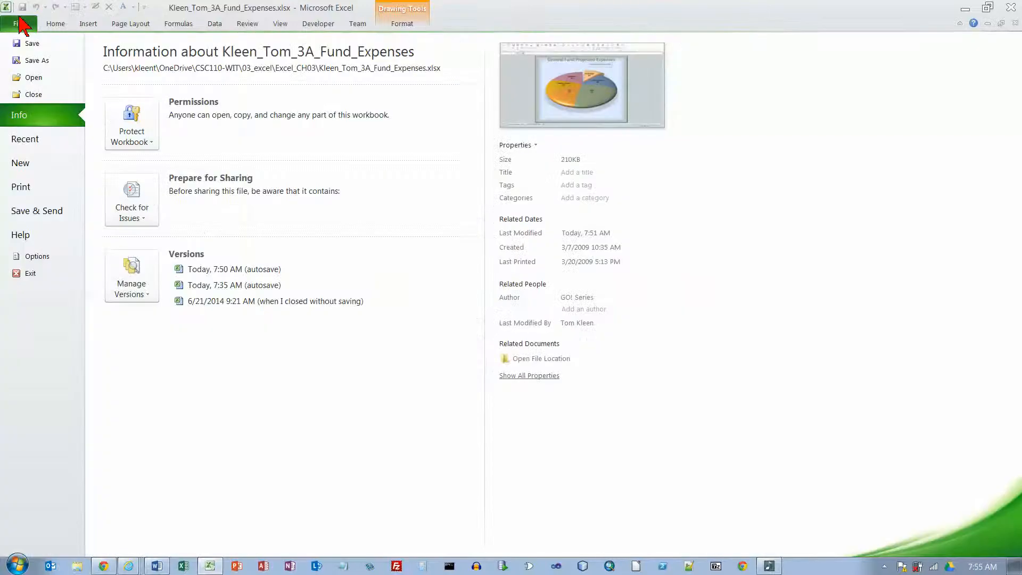
left_click(24, 191)
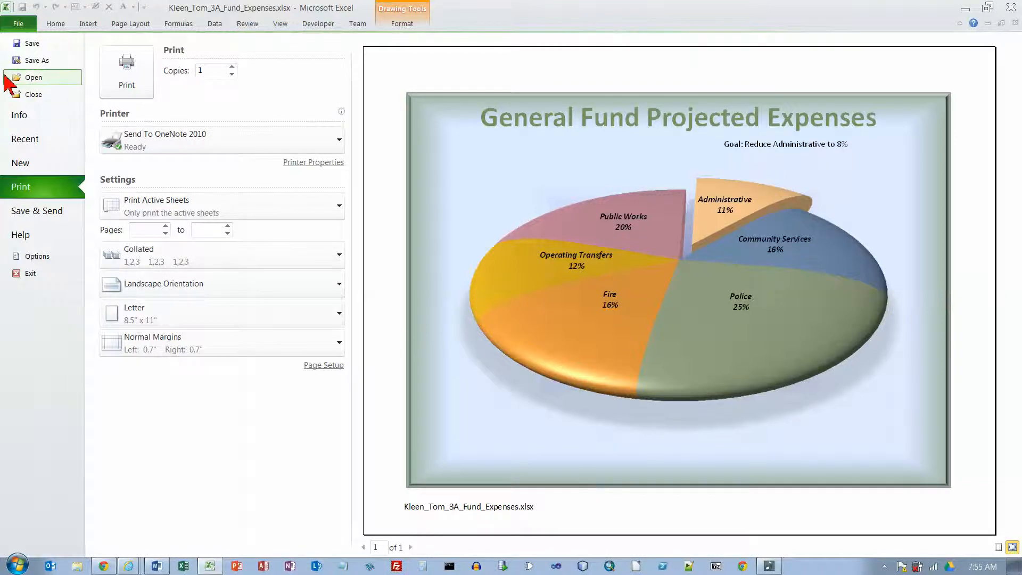
left_click(17, 25)
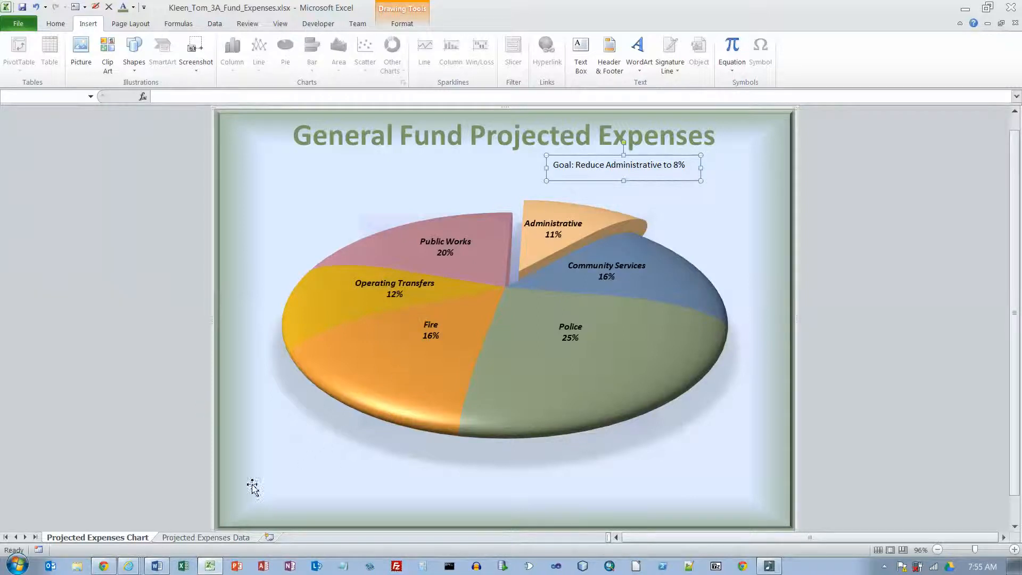
Step: Group the Projected Expenses Chart and Projected Expenses Data sheets and preview both of their printed pages
left_click(186, 538, "ctrl")
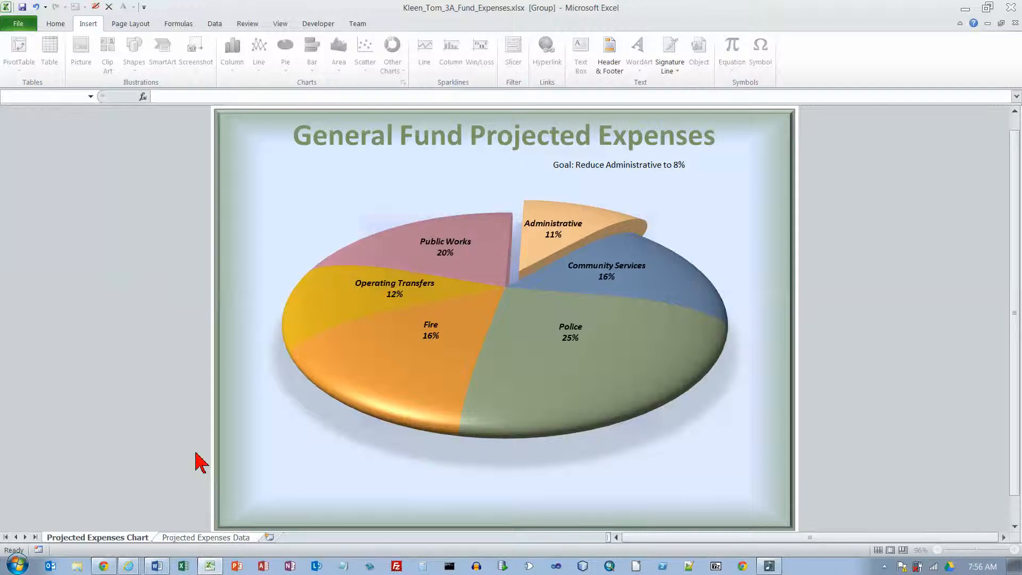
left_click(19, 24)
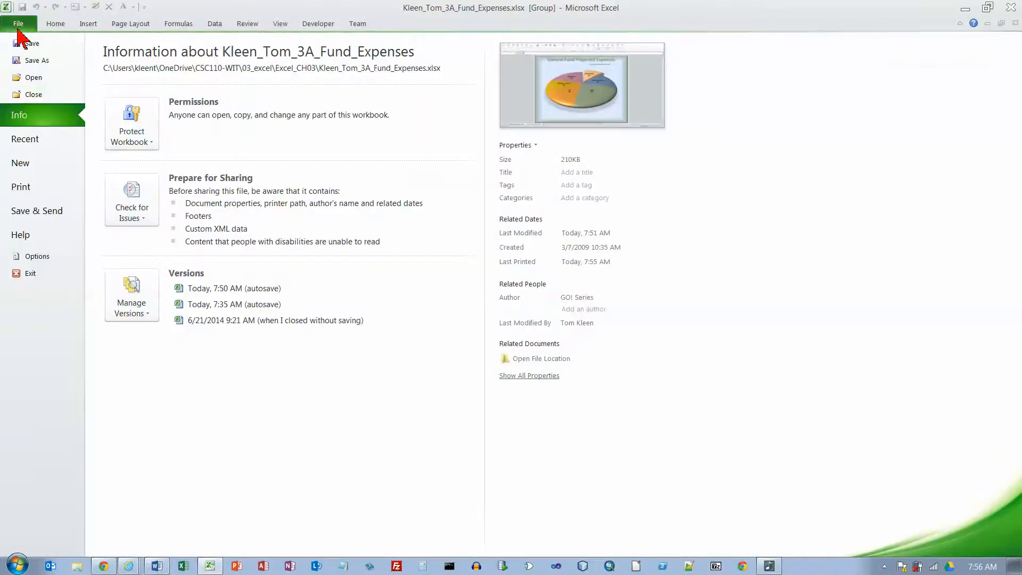
left_click(39, 191)
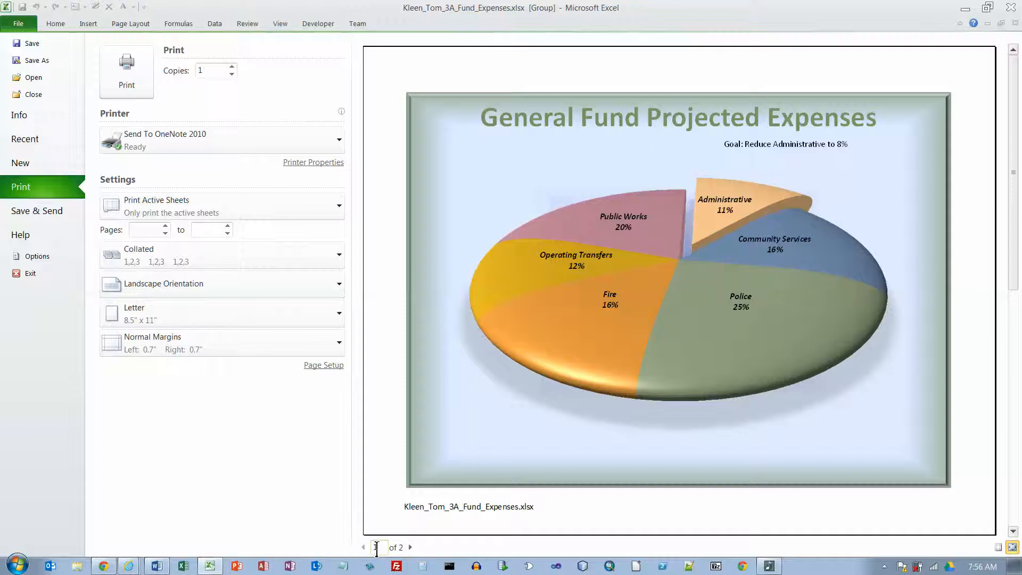
left_click(410, 547)
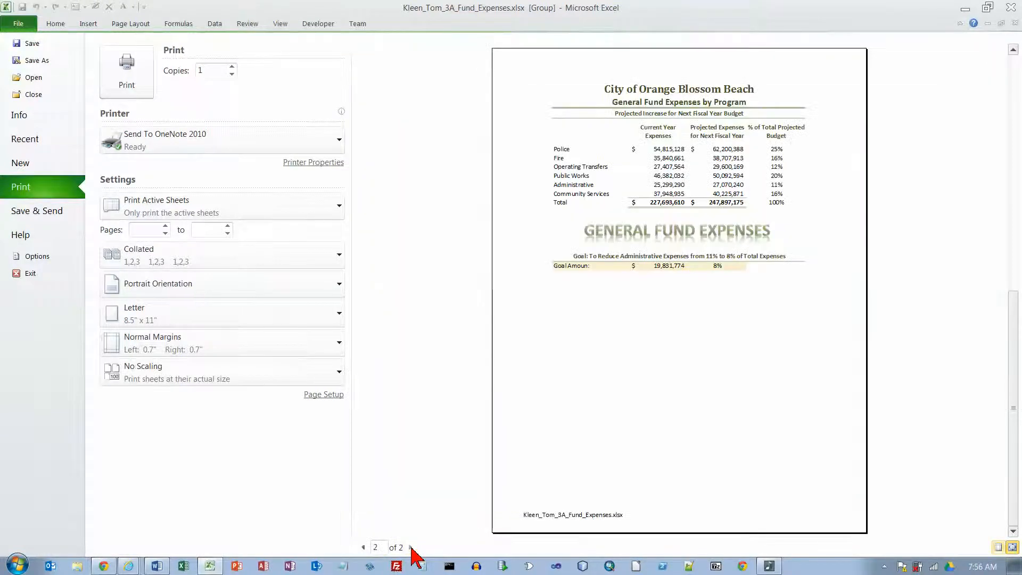